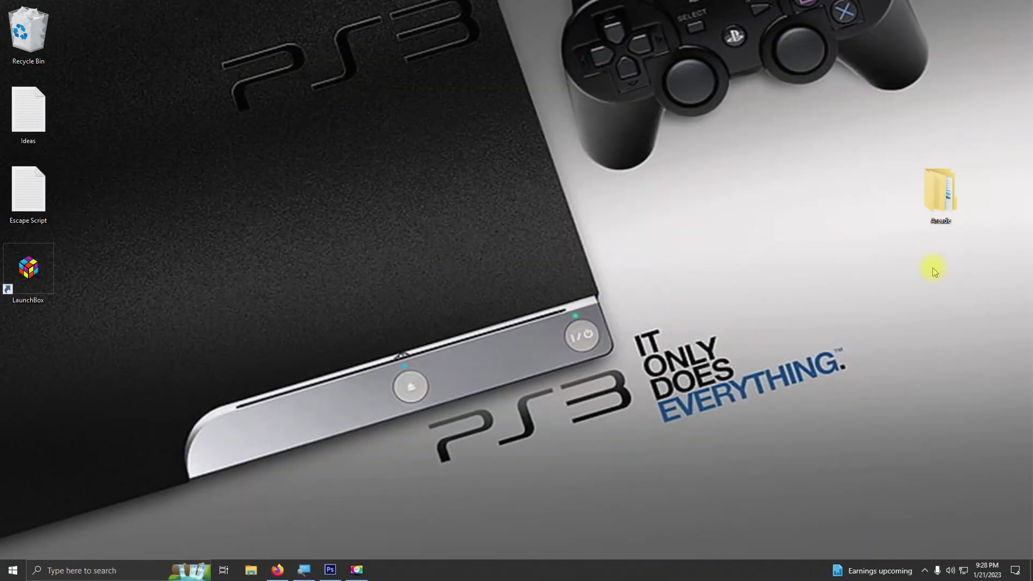
Open the Arcade folder on the desktop, and open the RPCS3 website's download page in the browser at the latest builds.
double_click(936, 199)
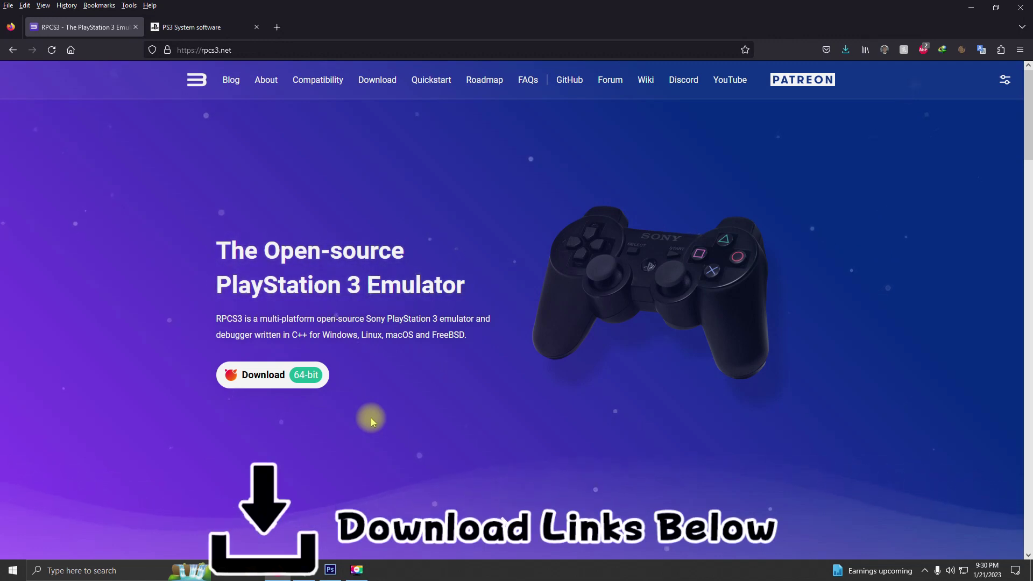
left_click(299, 391)
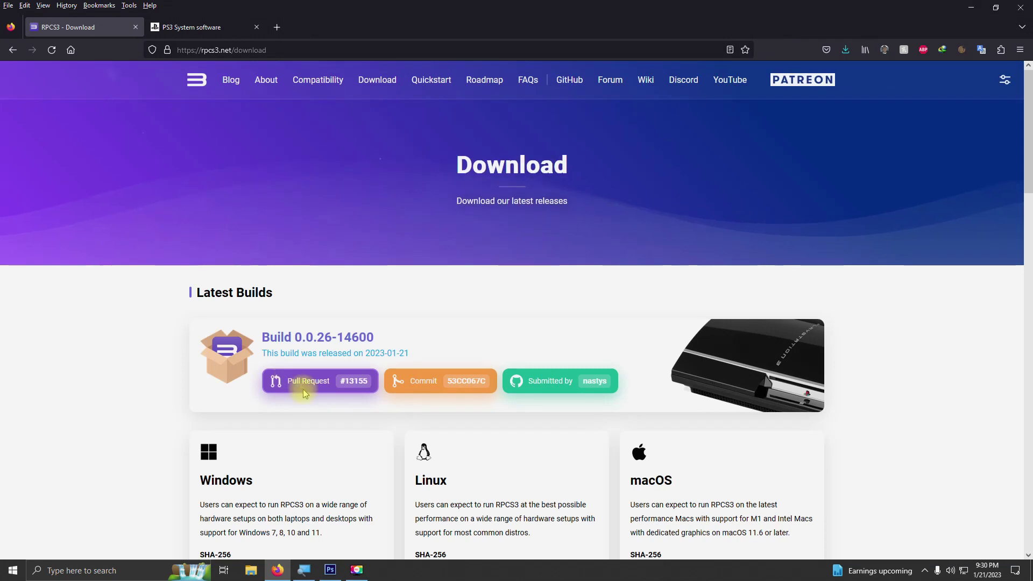
scroll(304, 393, "down", 4)
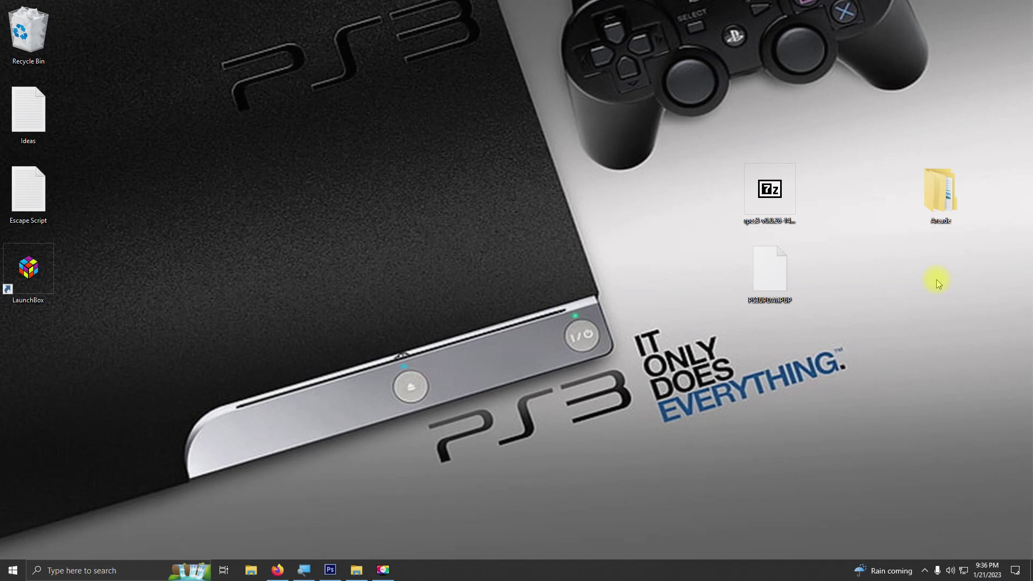
Create a new folder named RPCS3 inside the Emulators folder of the desktop's Arcade folder.
double_click(938, 211)
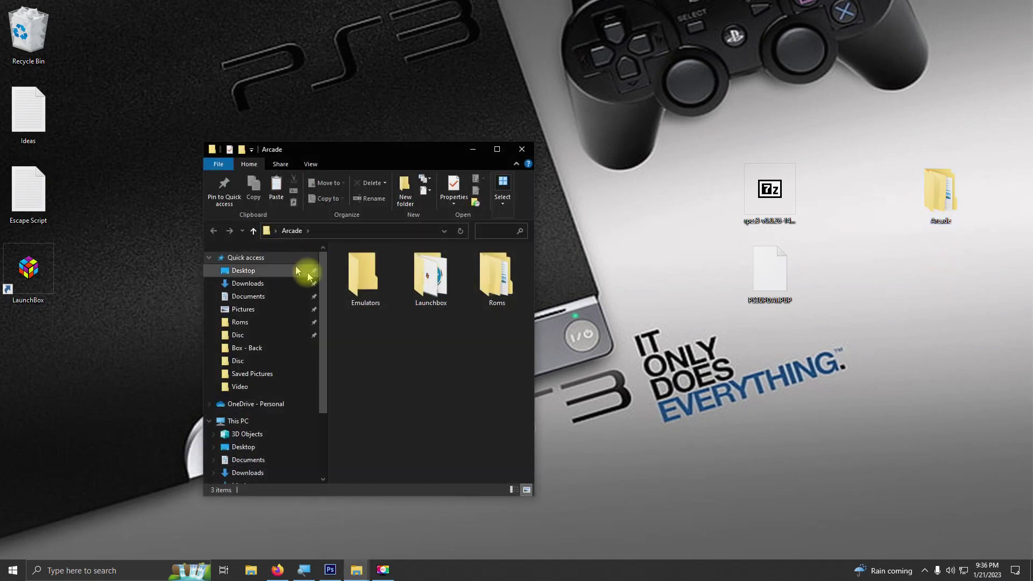
left_click(366, 268)
double_click(366, 267)
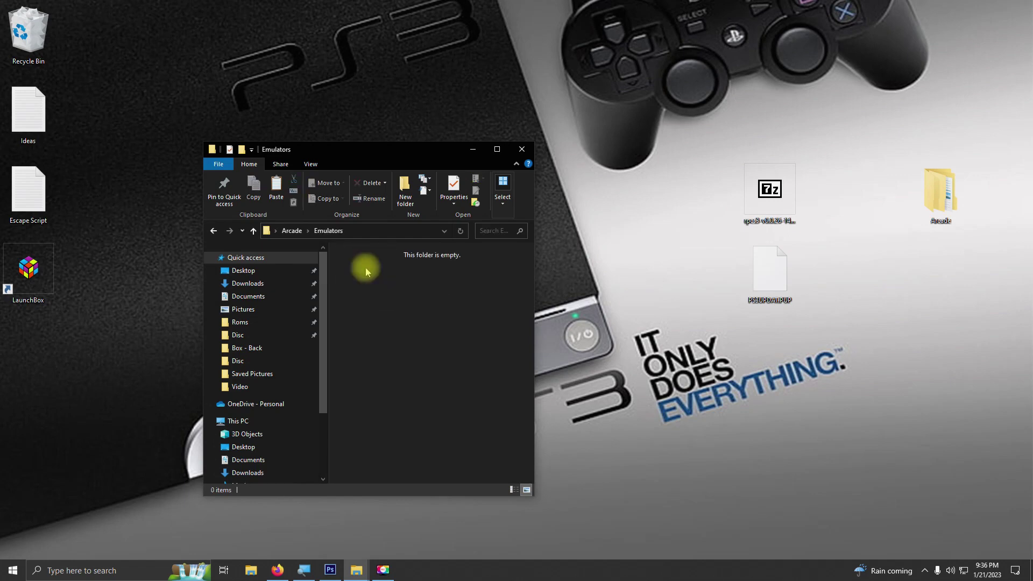
right_click(374, 314)
mouse_move(473, 441)
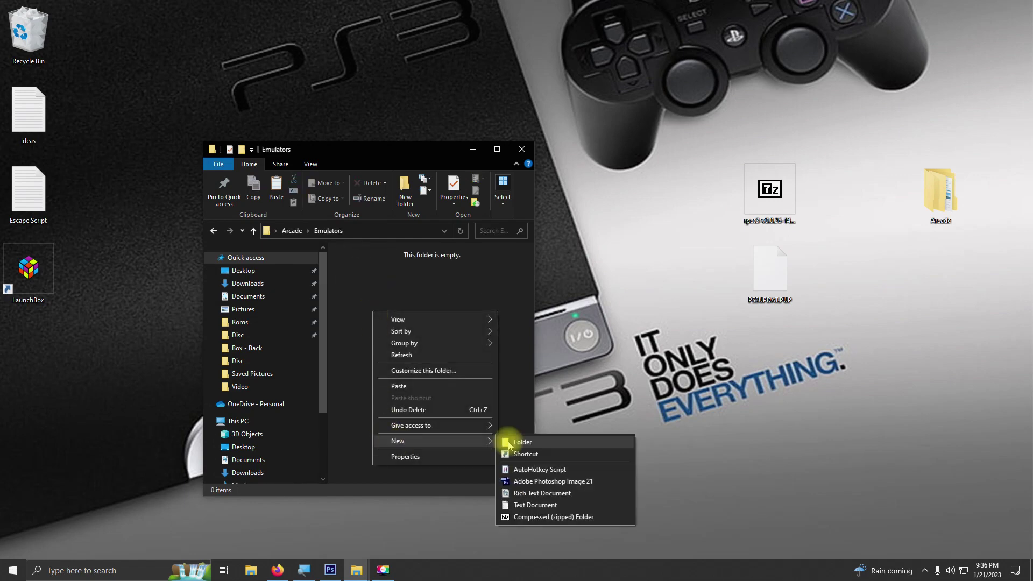
left_click(509, 445)
type("RPCS3")
key("Return")
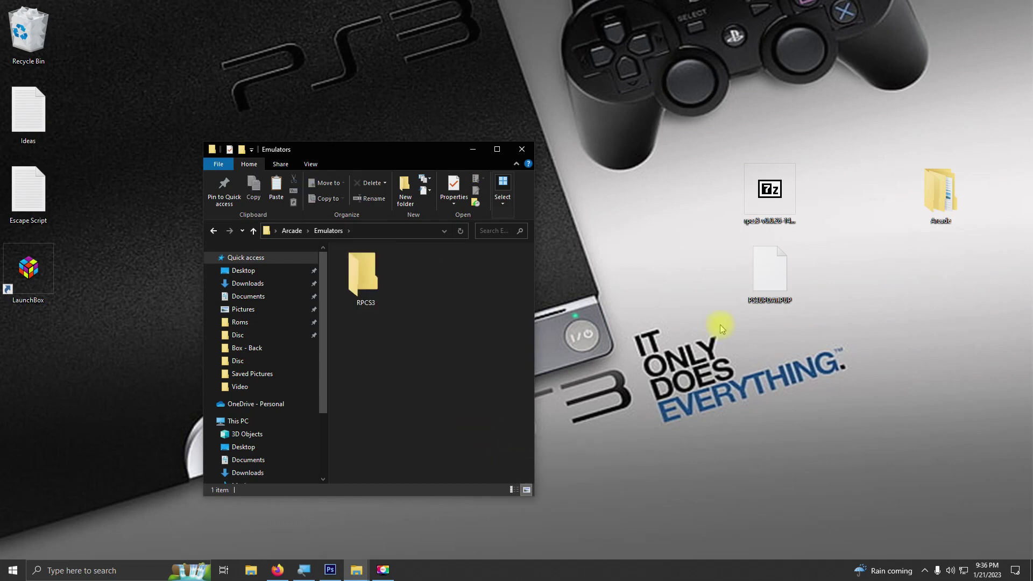
Extract all files from the rpcs3 archive on the desktop into the new RPCS3 folder and close the archive.
double_click(764, 197)
key("ctrl+a")
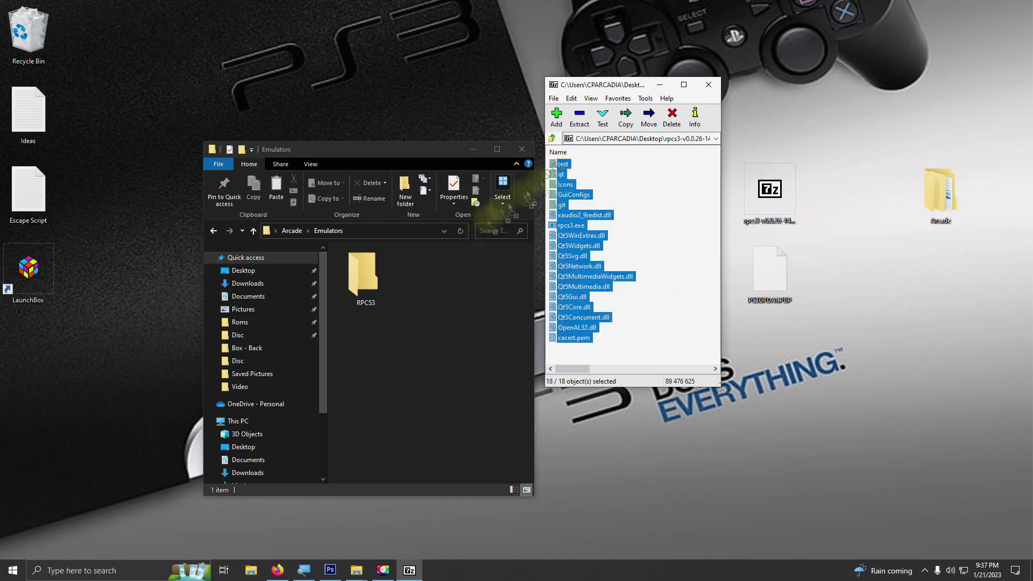
left_click_drag(576, 215, 366, 275)
left_click(708, 86)
Launch the rpcs3 application from the RPCS3 folder.
left_click(366, 293)
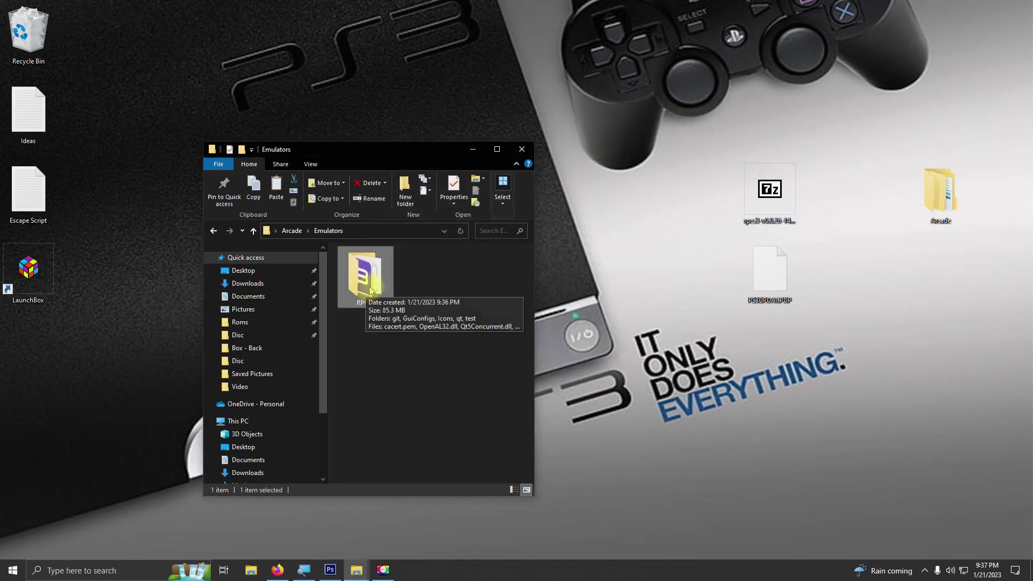
double_click(366, 292)
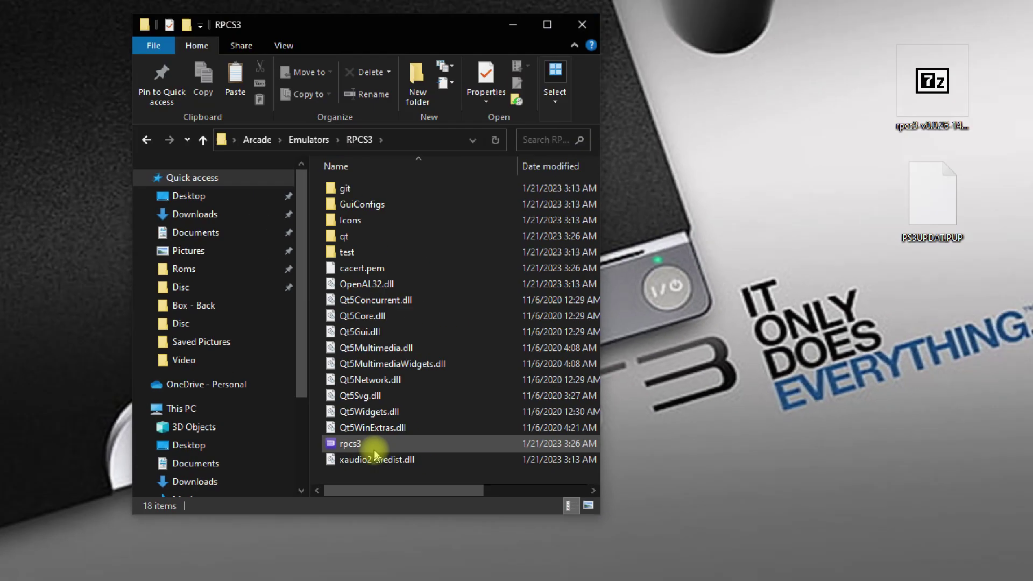
double_click(357, 454)
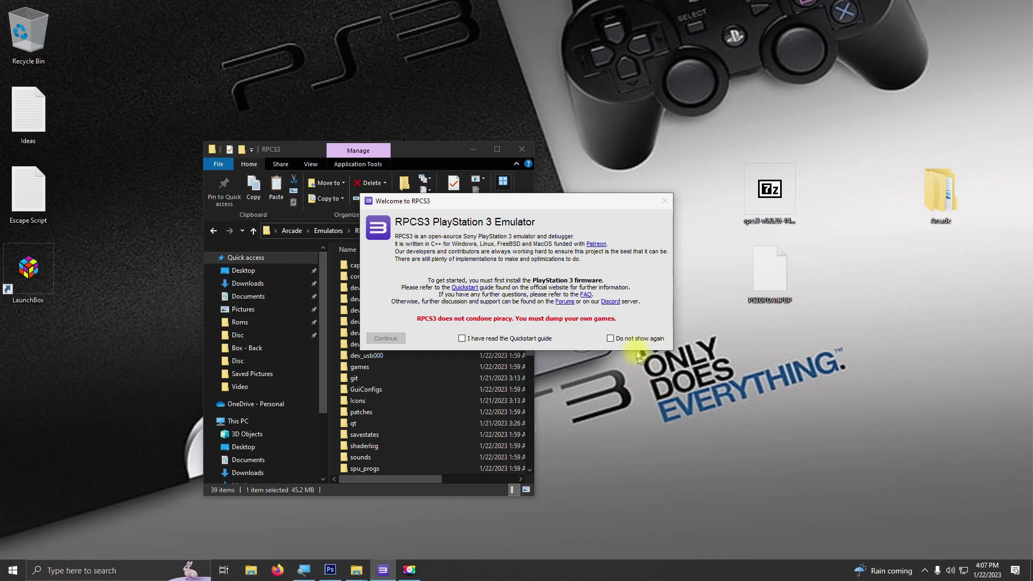
Acknowledge the Quickstart guide, stop the welcome message from showing again, and install the available RPCS3 update with a restart.
left_click(610, 338)
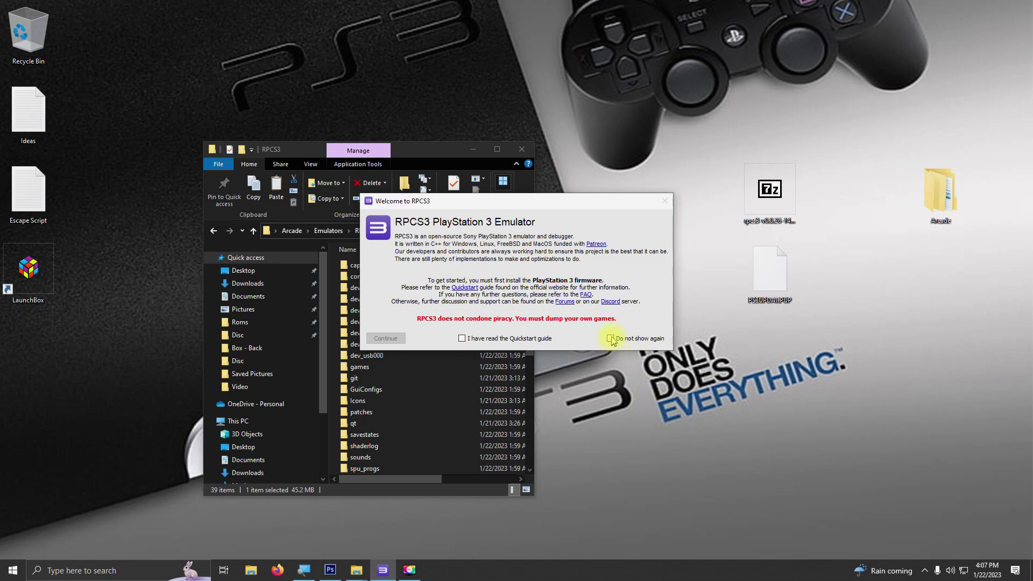
left_click(463, 339)
left_click(395, 339)
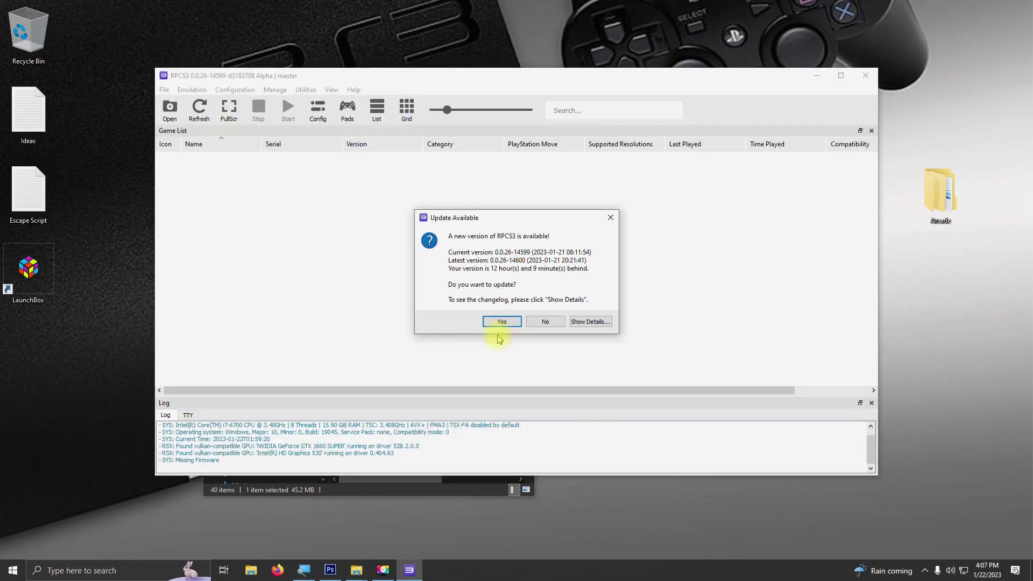
left_click(501, 321)
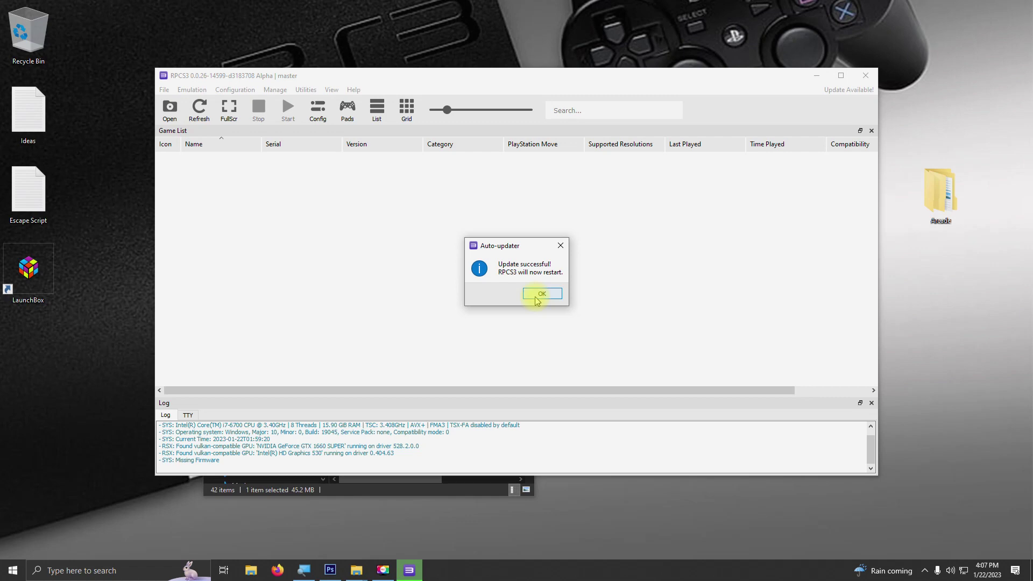
left_click(538, 300)
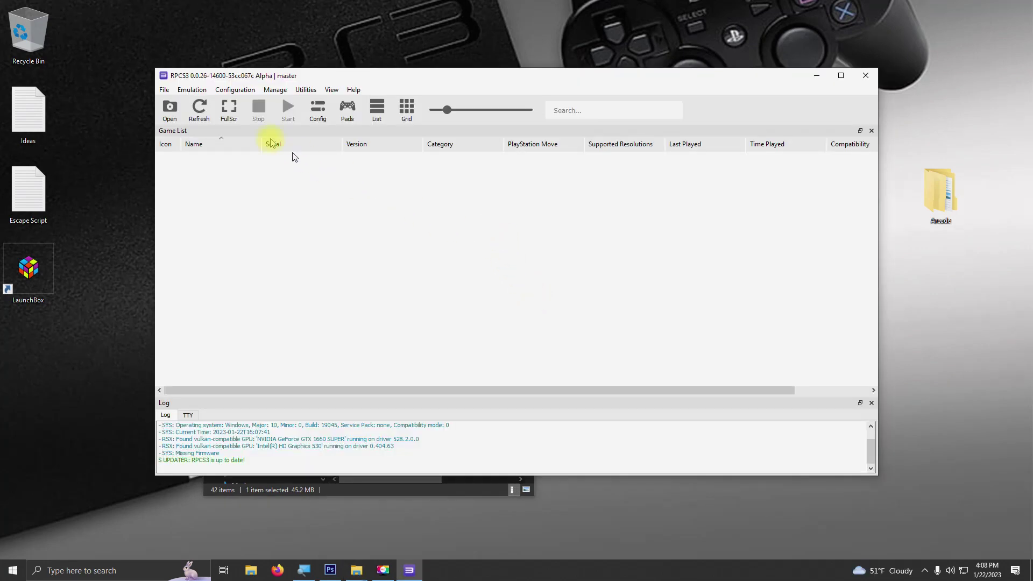
Install the PlayStation 3 firmware from PS3UPDAT.PUP on the desktop and close the module compilation window.
left_click(164, 90)
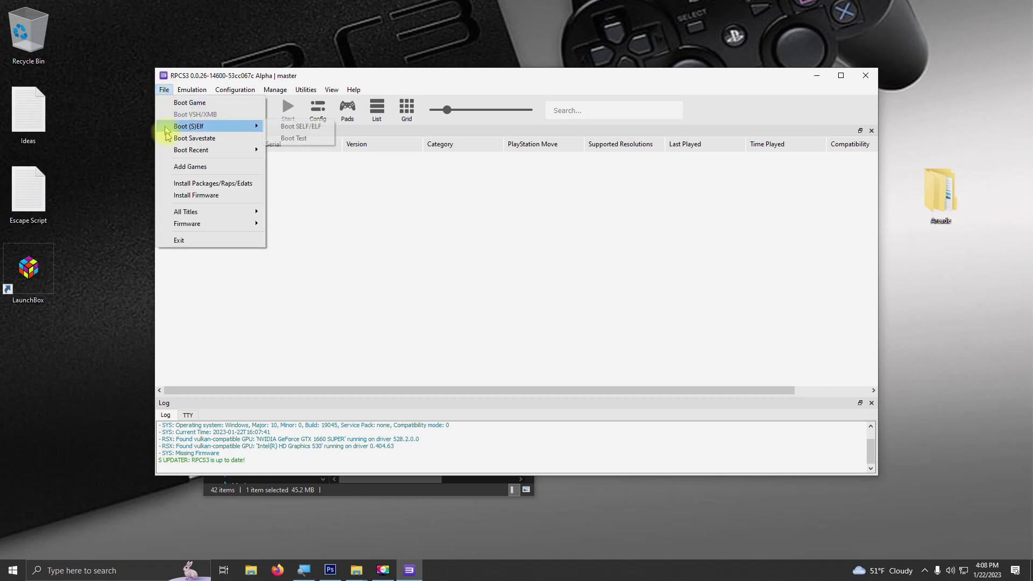
left_click(184, 196)
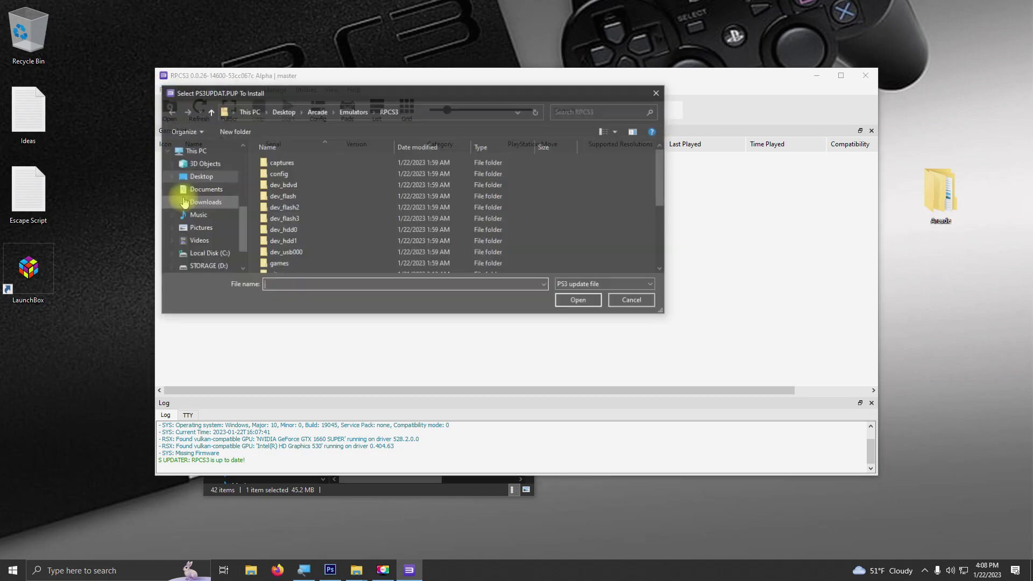
left_click(211, 180)
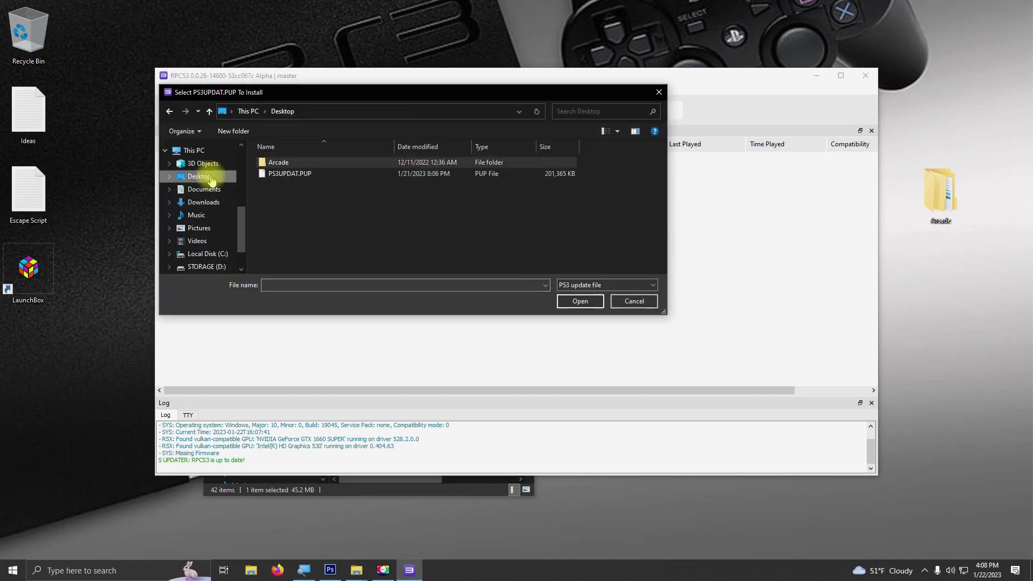
left_click(293, 174)
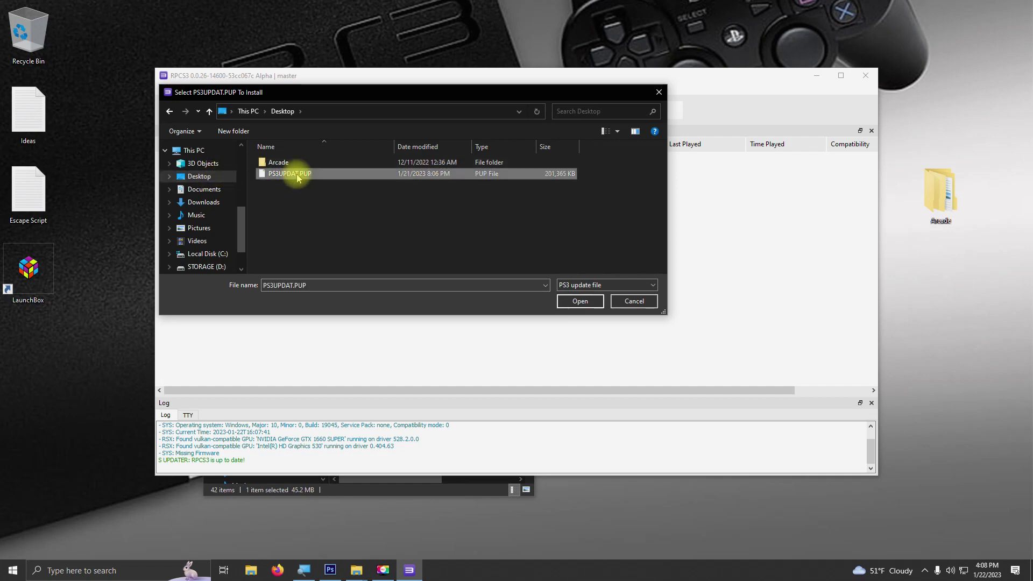
left_click(590, 306)
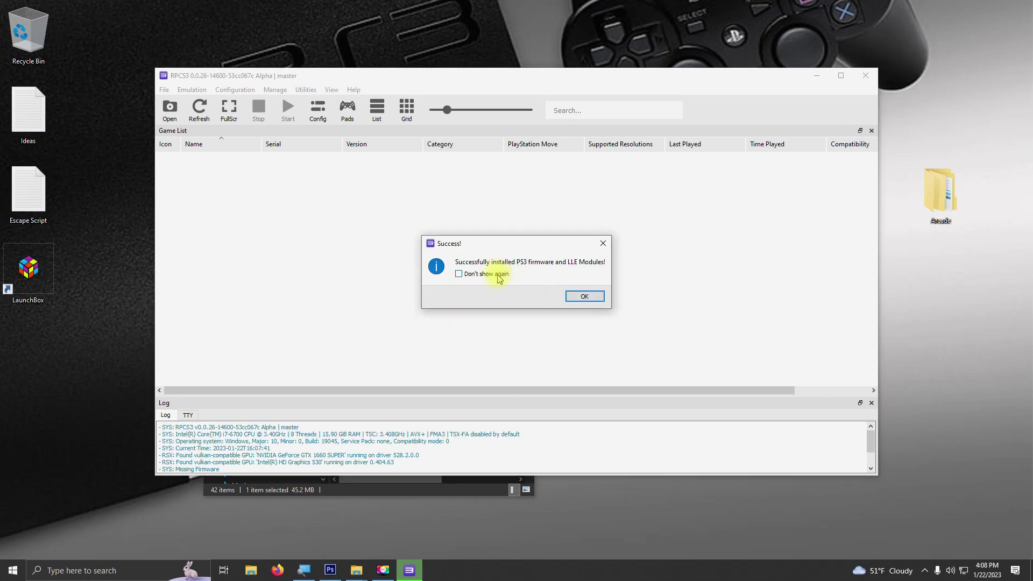
left_click(584, 296)
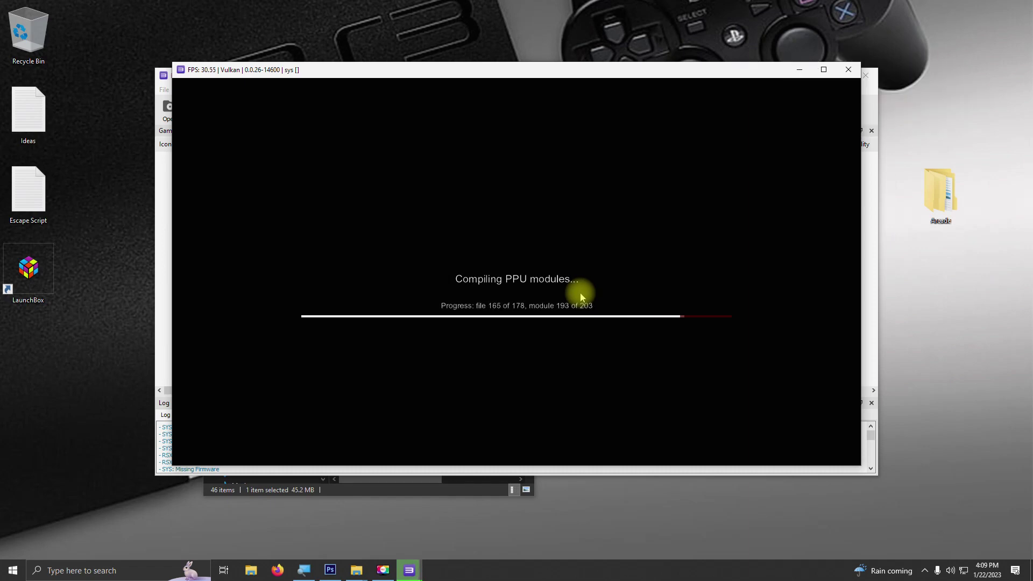
left_click(847, 70)
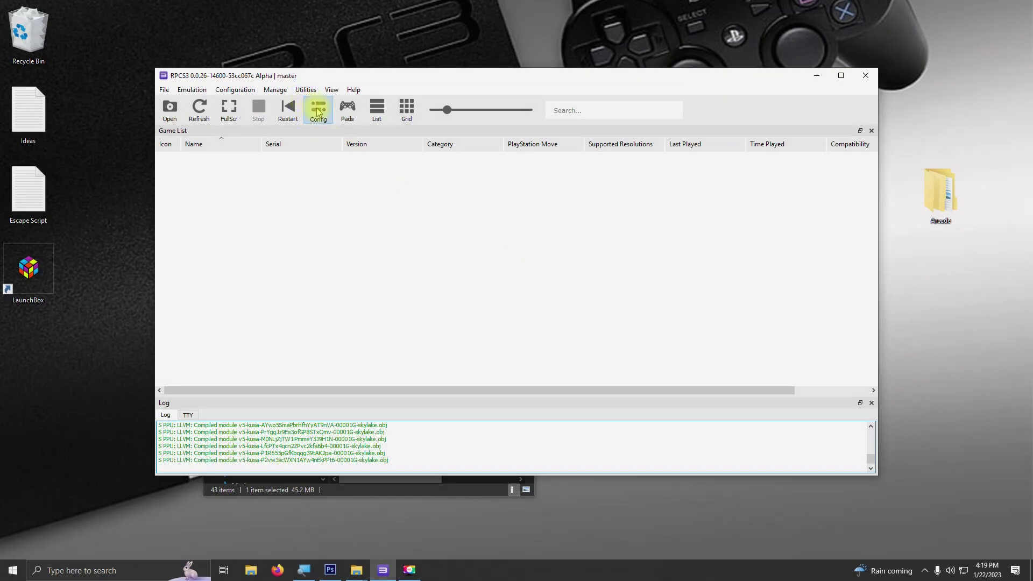
Turn on the emulator setting that starts games in fullscreen mode, and save the configuration.
left_click(317, 111)
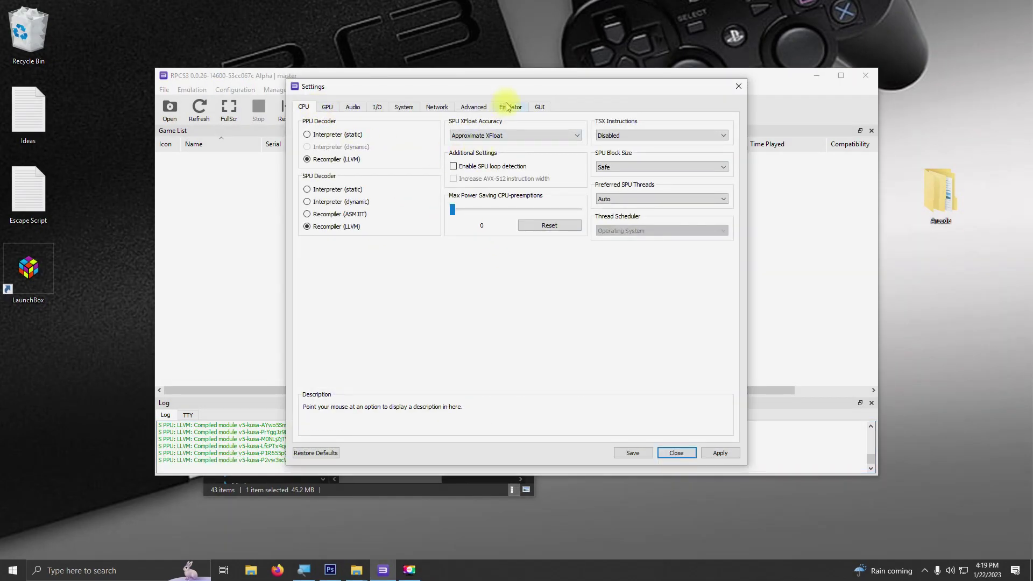
left_click(508, 108)
mouse_move(336, 162)
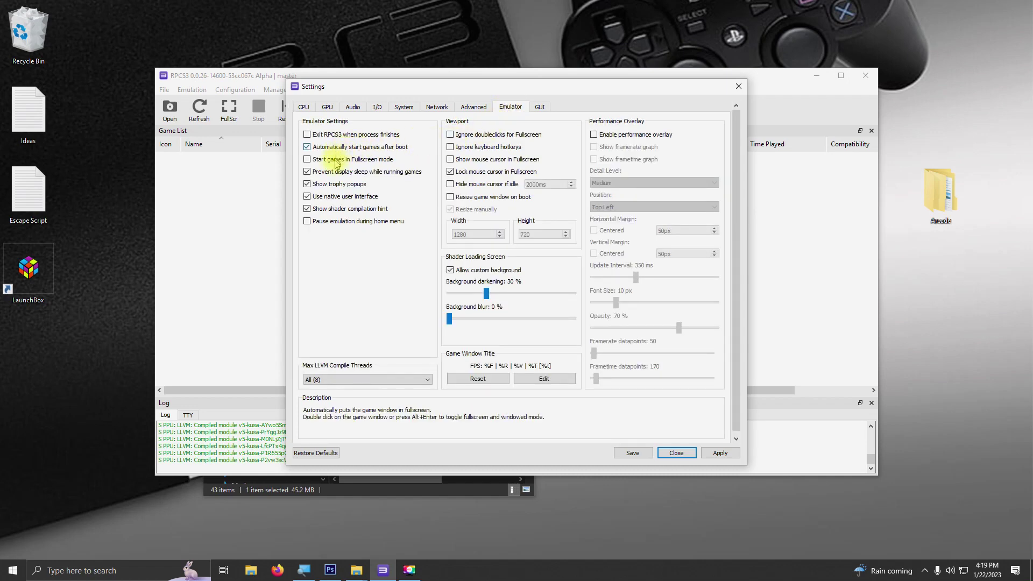
left_click(336, 162)
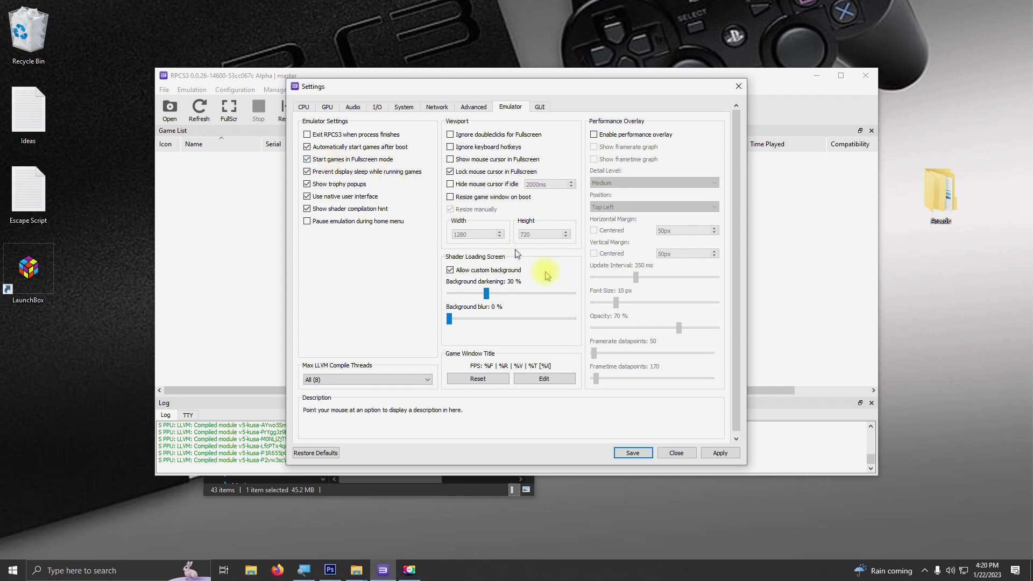
left_click(721, 455)
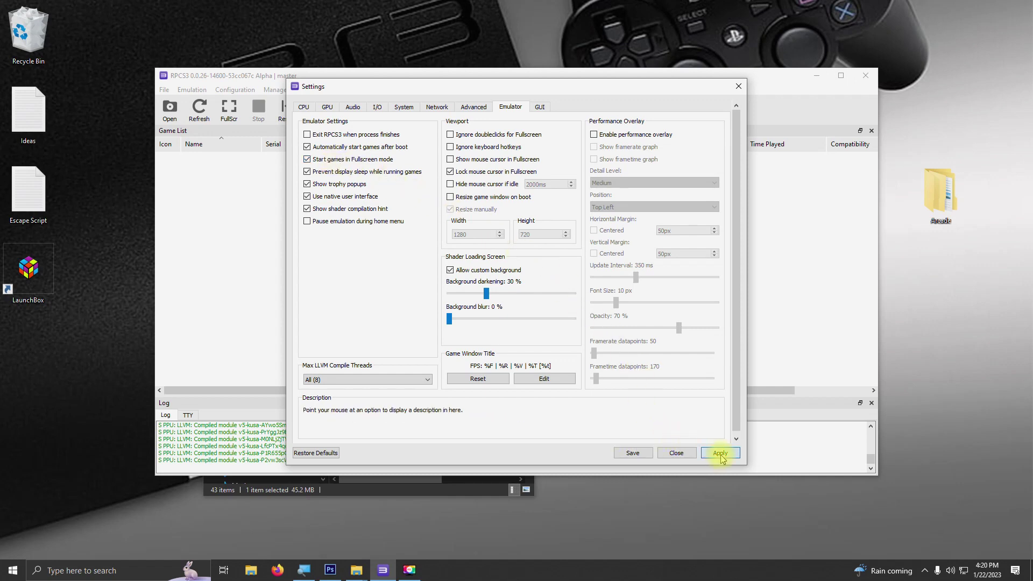
left_click(639, 453)
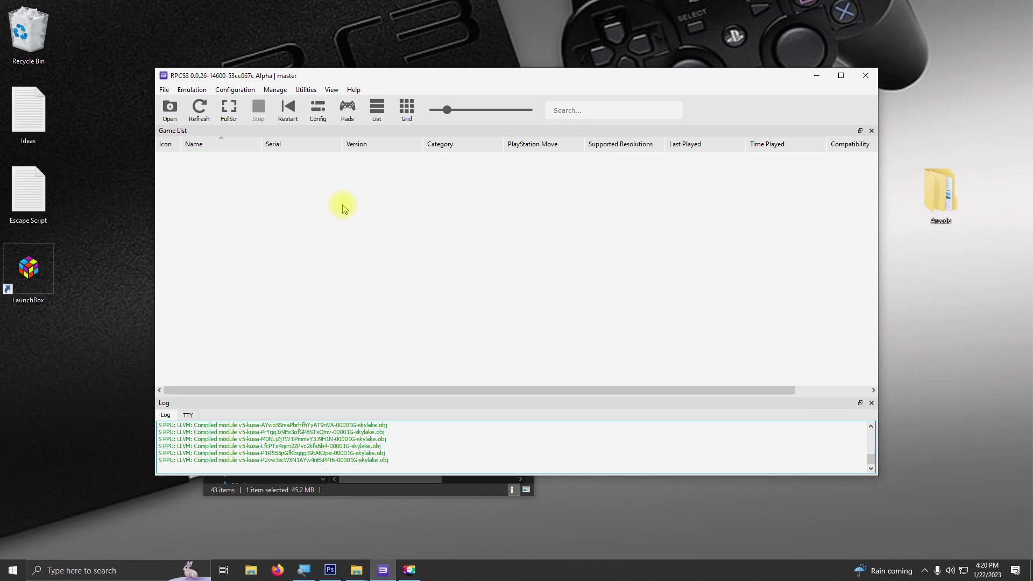
Set Player 1's gamepad handler to DualShock 4 with device DS4 Pad #1, and save the gamepad settings.
left_click(347, 109)
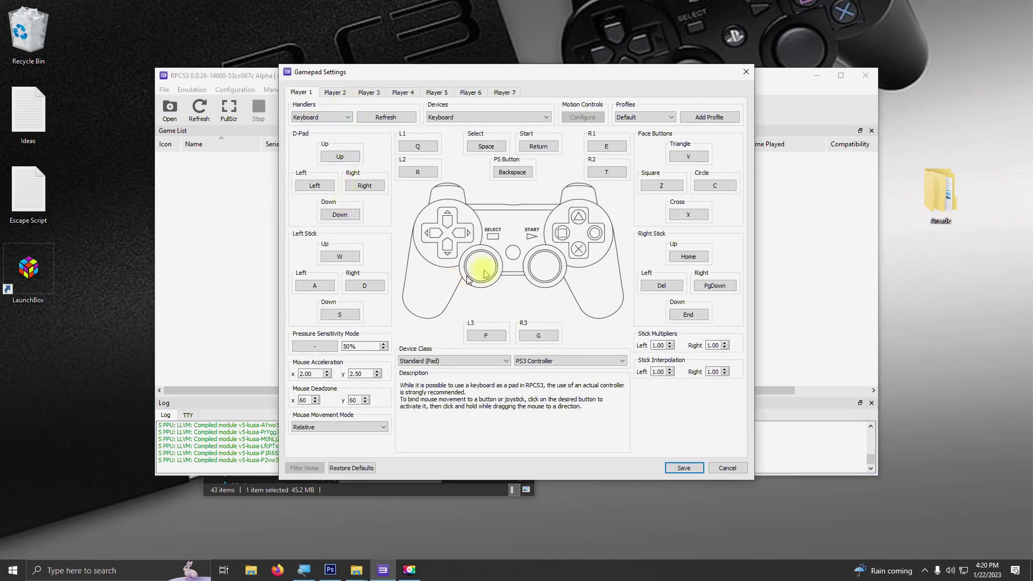
left_click(350, 119)
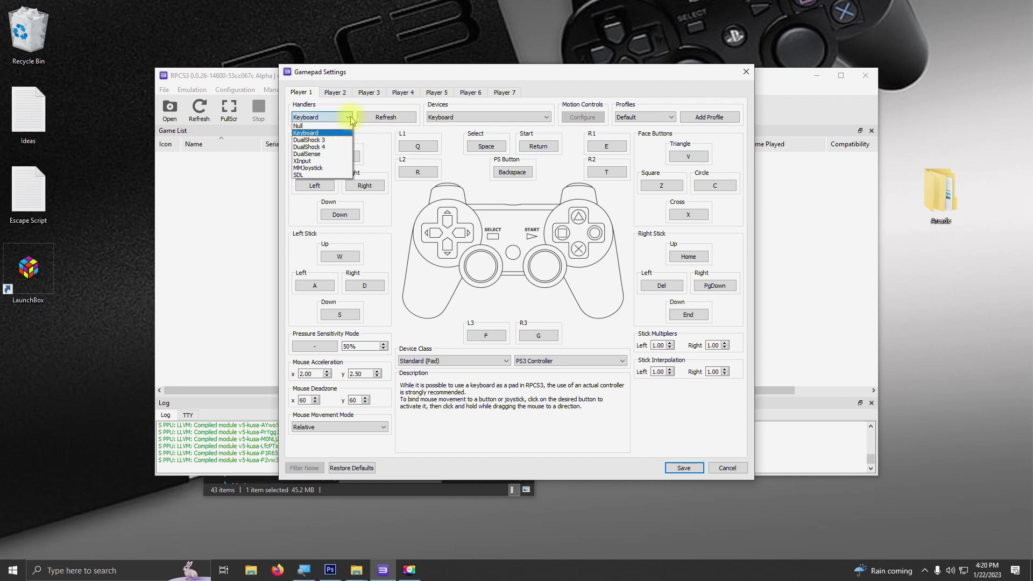
left_click(329, 147)
left_click(464, 118)
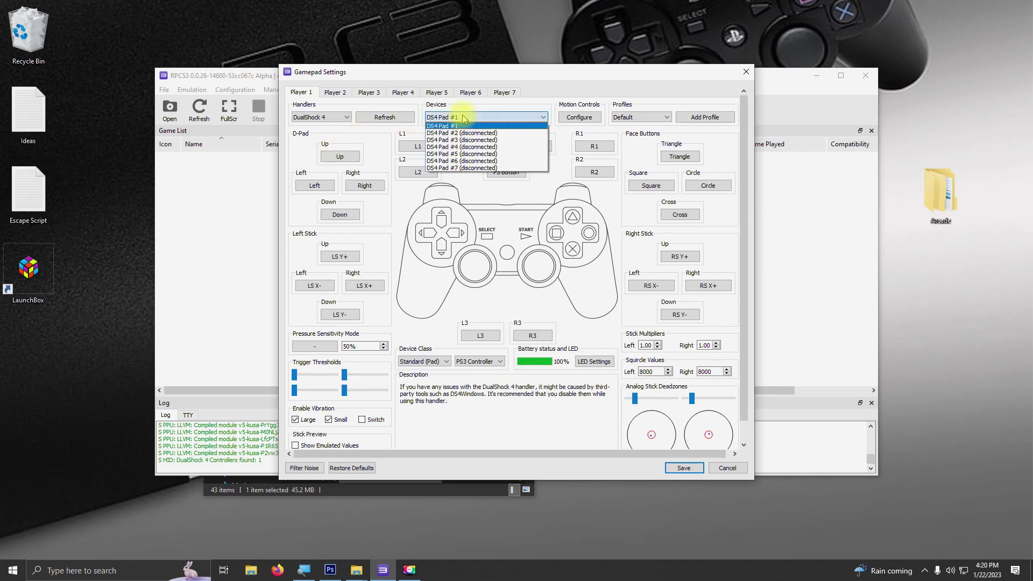
left_click(462, 126)
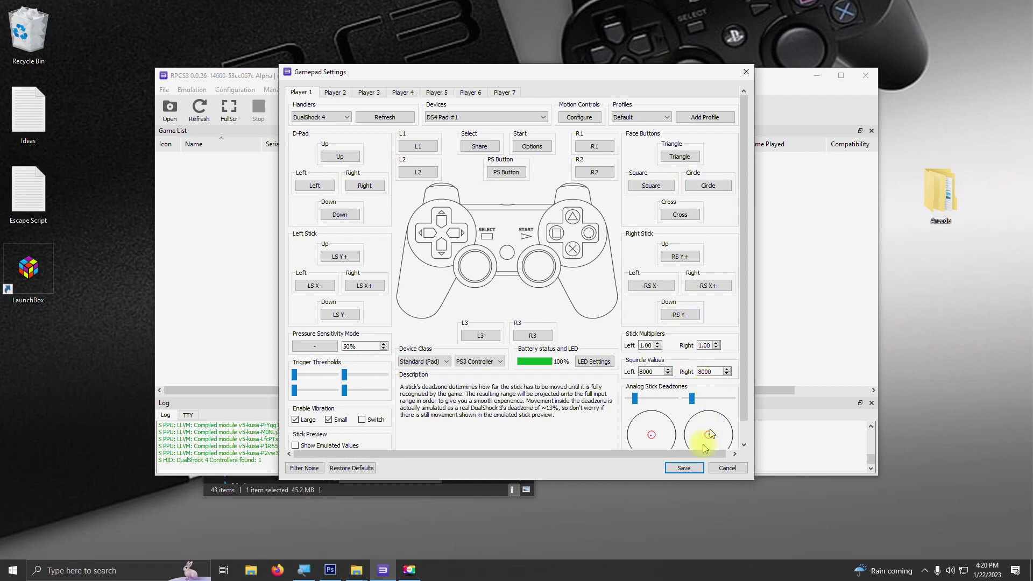
left_click(682, 468)
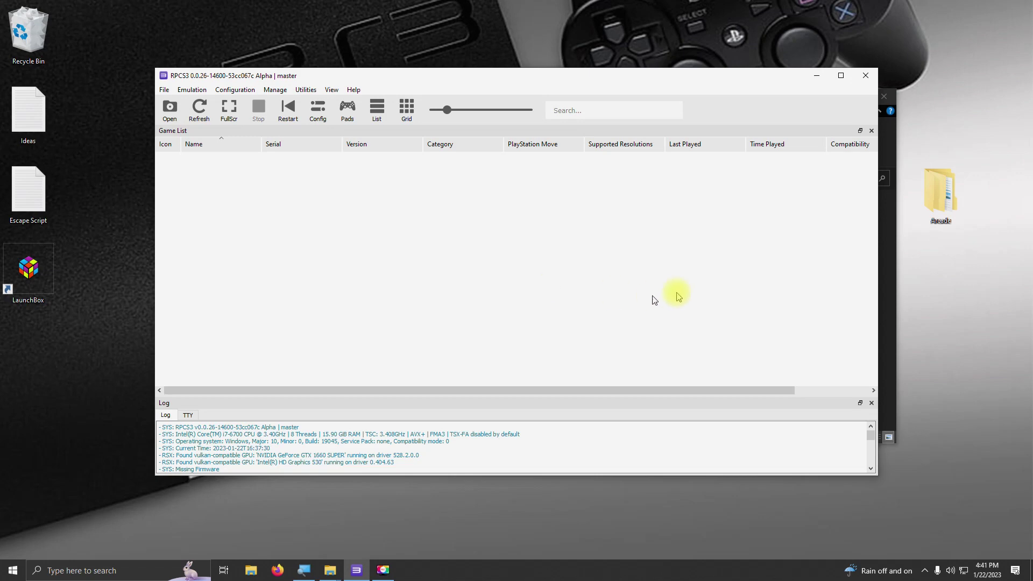
Switch to the Roms folder in File Explorer and examine the contents of The Bourne Conspiracy game folder.
left_click(887, 153)
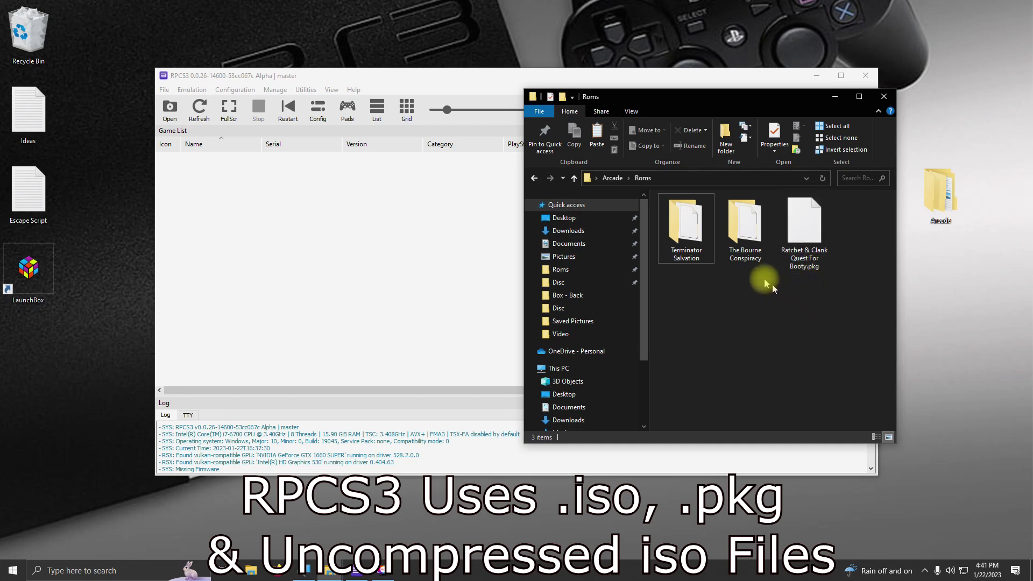
double_click(747, 253)
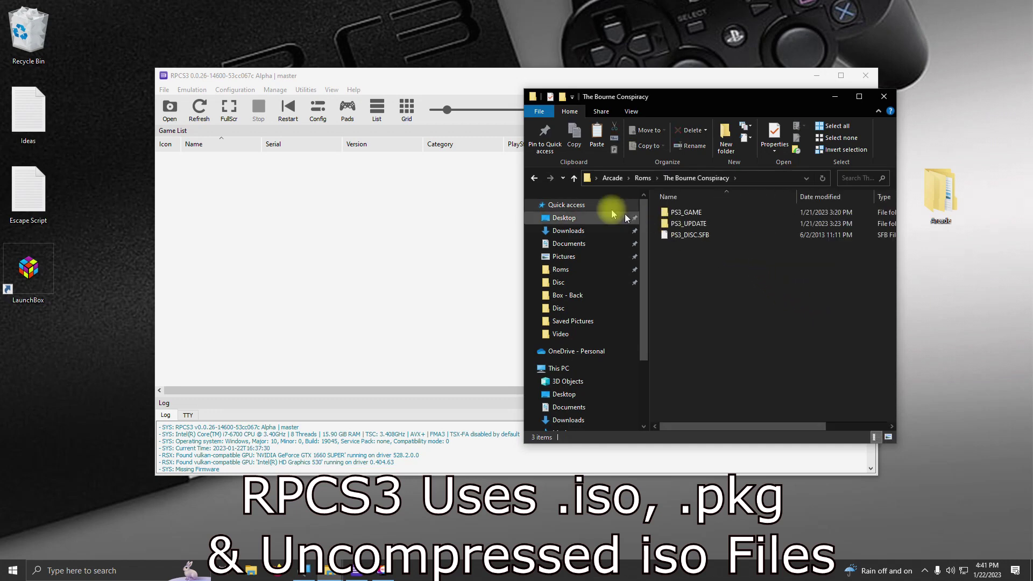
left_click(536, 180)
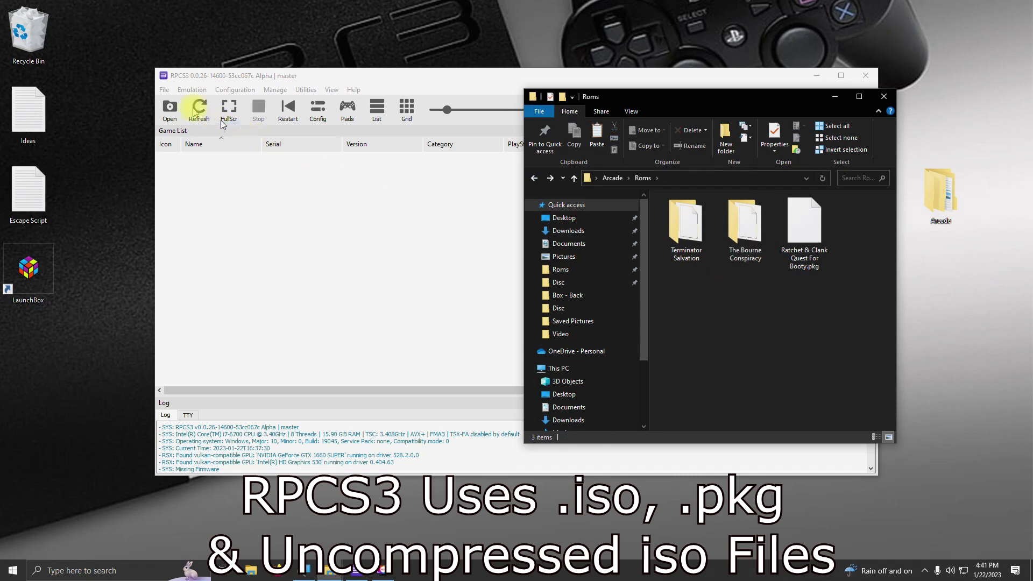
Add the Terminator Salvation and The Bourne Conspiracy folders from Roms to the RPCS3 game list.
left_click(164, 89)
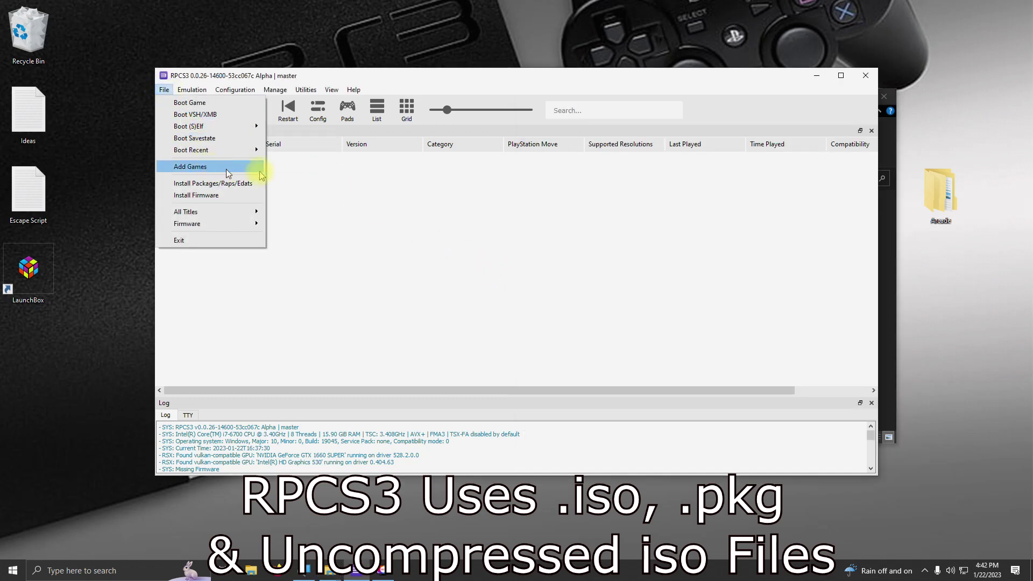
left_click(731, 226)
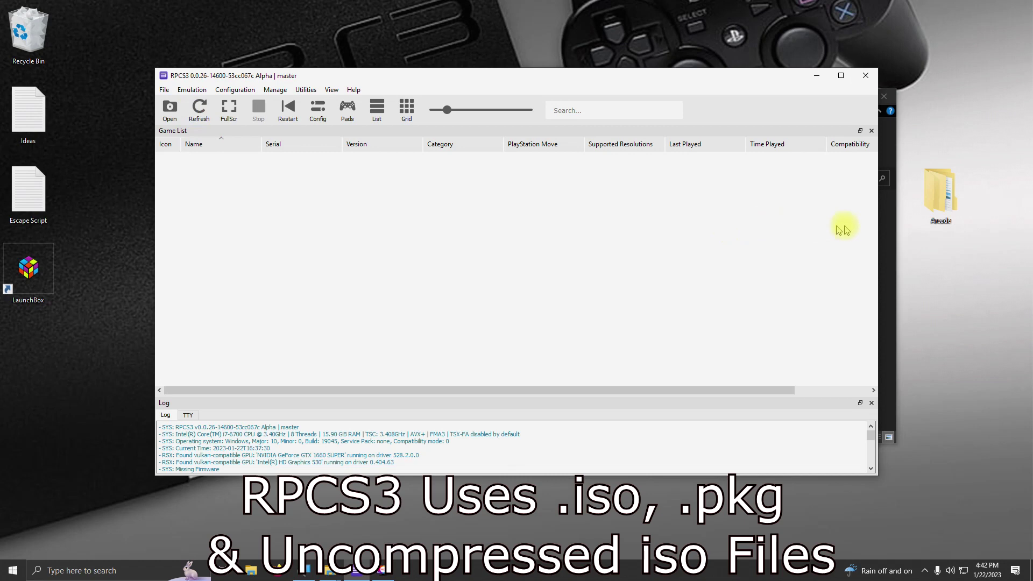
left_click(888, 246)
left_click_drag(687, 224, 310, 225)
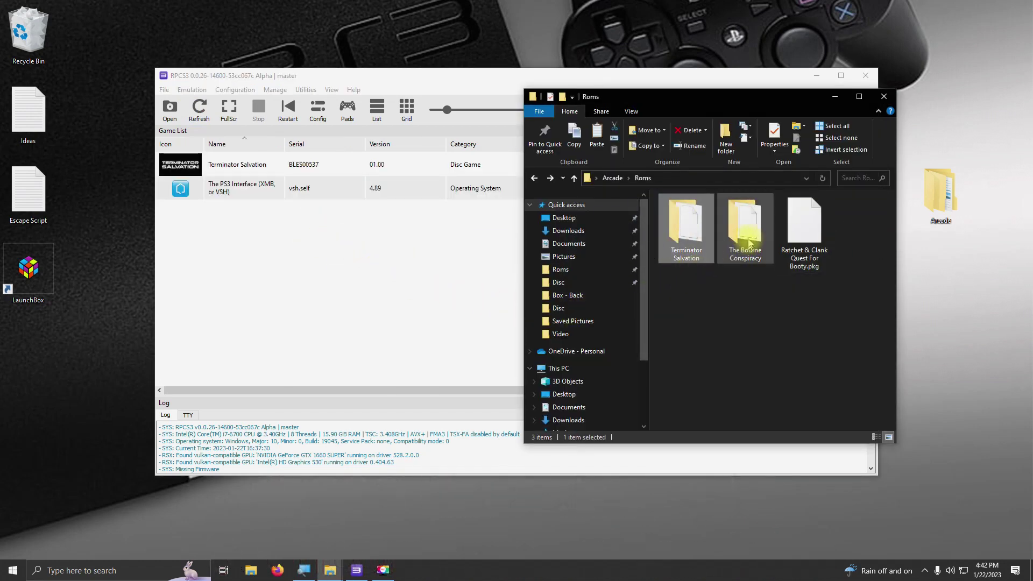
left_click_drag(752, 235, 303, 253)
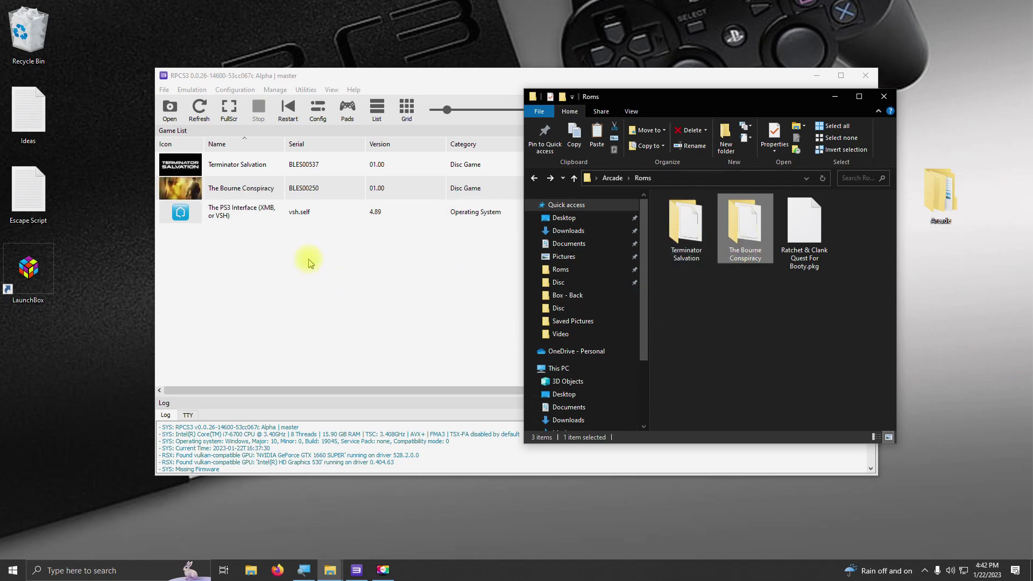
Install the Ratchet & Clank Quest For Booty.pkg package from the Roms folder into RPCS3 without desktop or Start menu shortcuts.
left_click(810, 231)
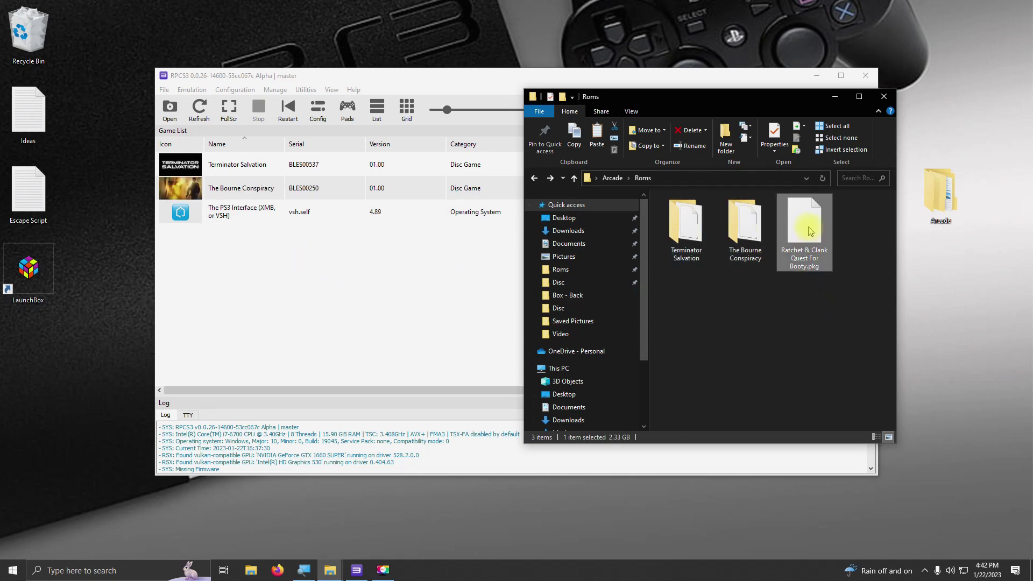
left_click_drag(810, 230, 334, 295)
left_click(459, 312)
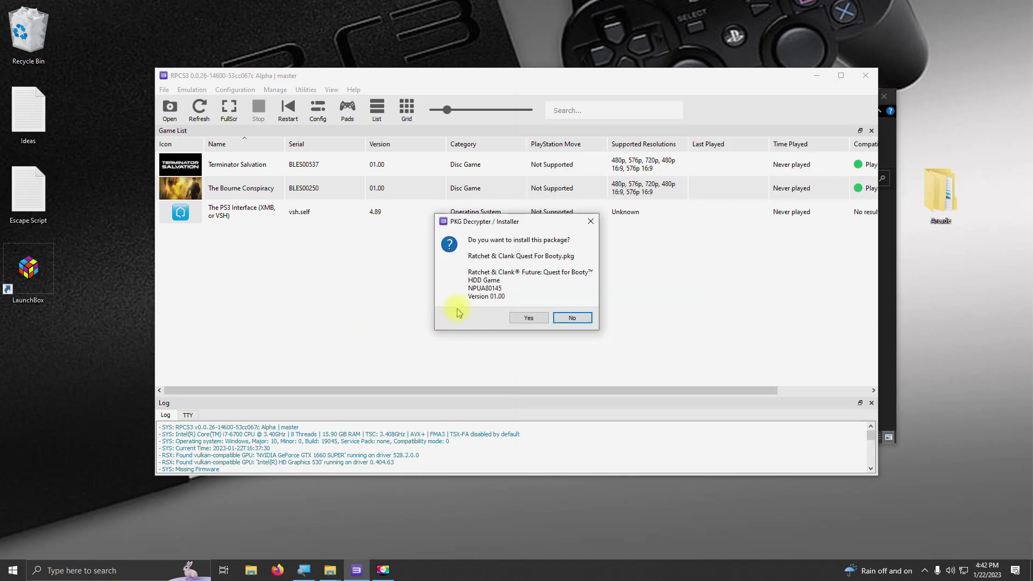
left_click(535, 319)
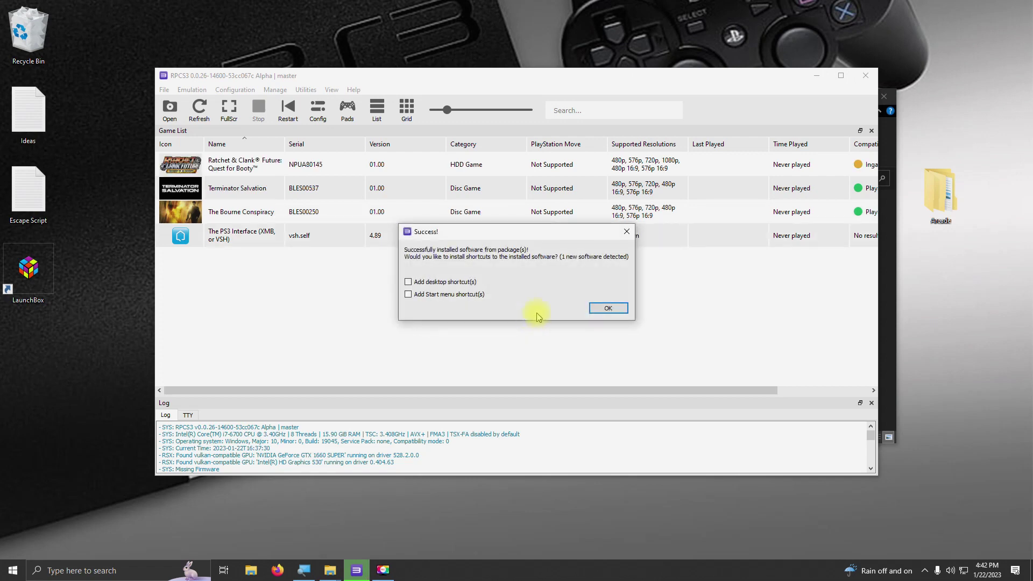
left_click(608, 309)
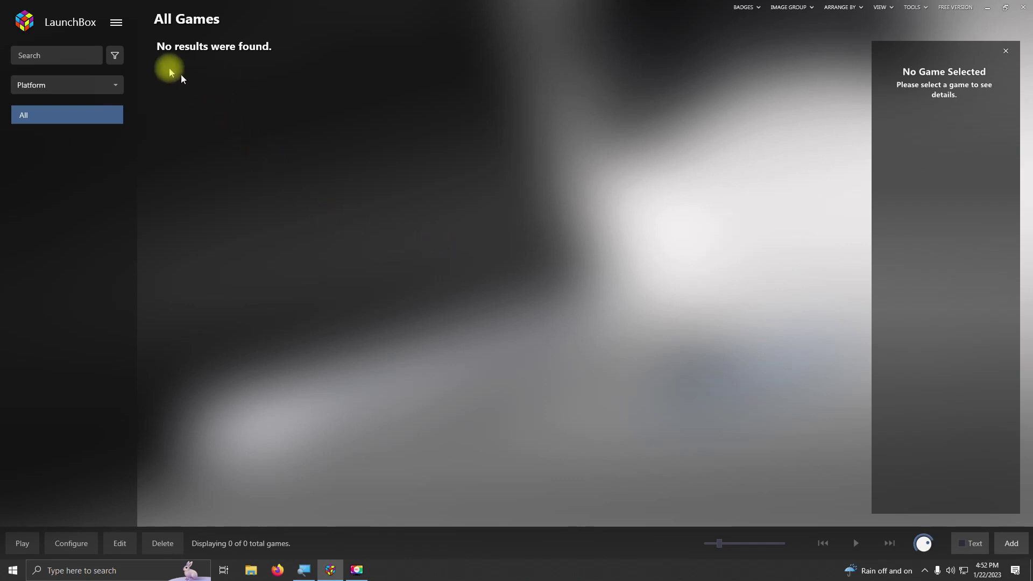
In LaunchBox, open the emulator manager and start a new emulator entry named RPCS3.
left_click(115, 22)
mouse_move(219, 86)
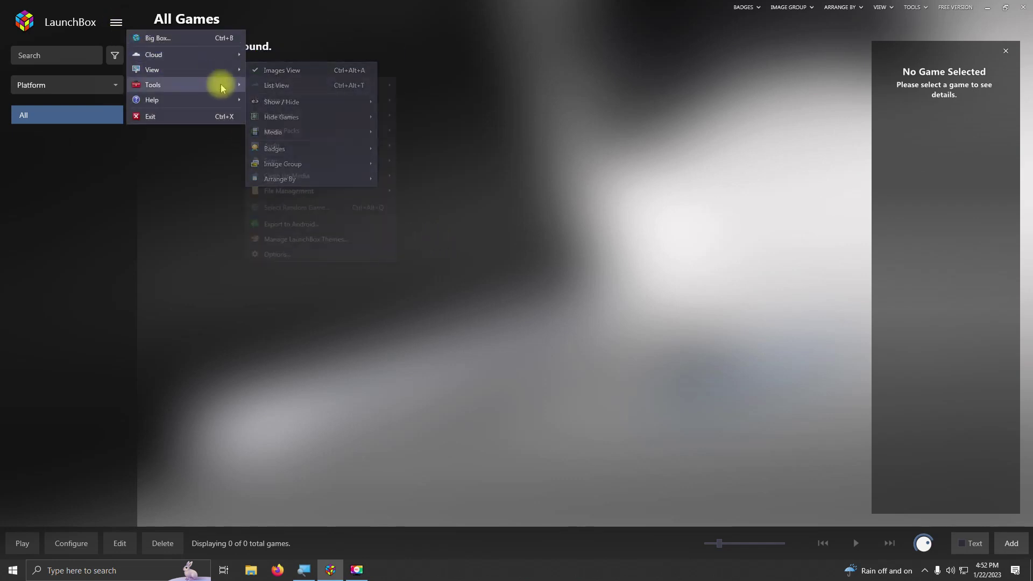
mouse_move(341, 102)
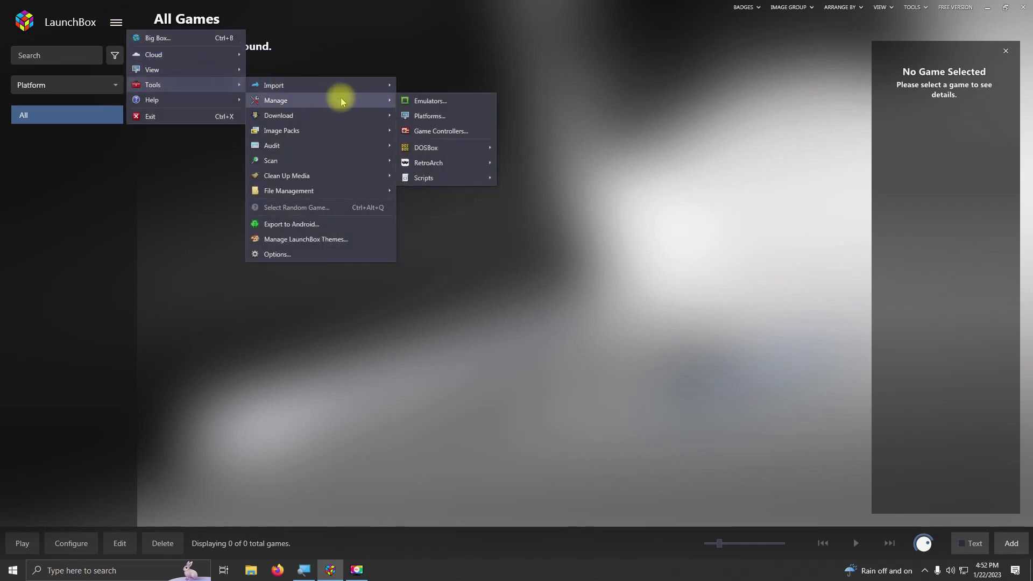
left_click(406, 103)
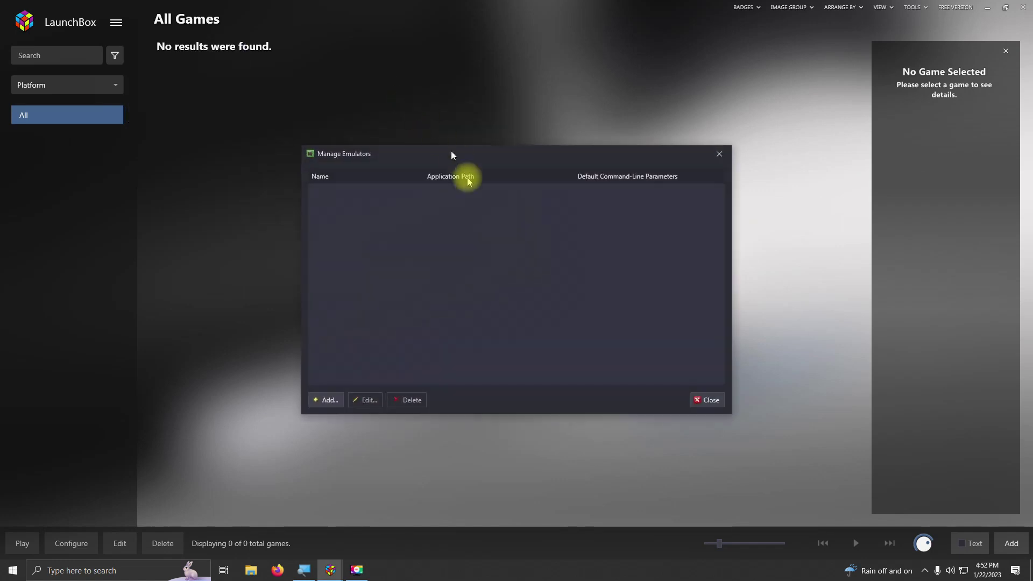
left_click(329, 399)
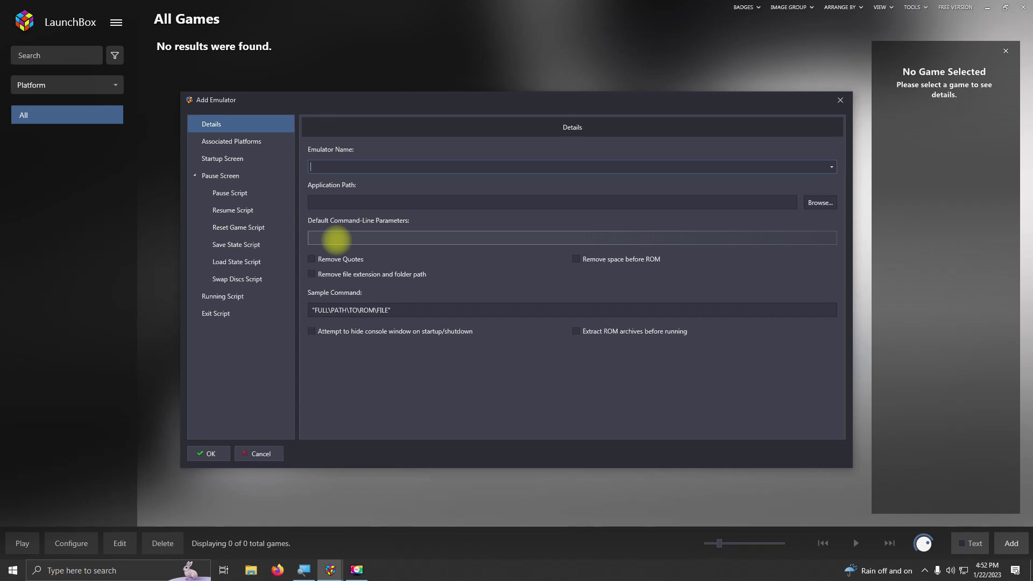
Set the emulator's application path to rpcs3.exe in the desktop's Arcade\Emulators\RPCS3\RPCS3 folder.
left_click(818, 203)
left_click(242, 216)
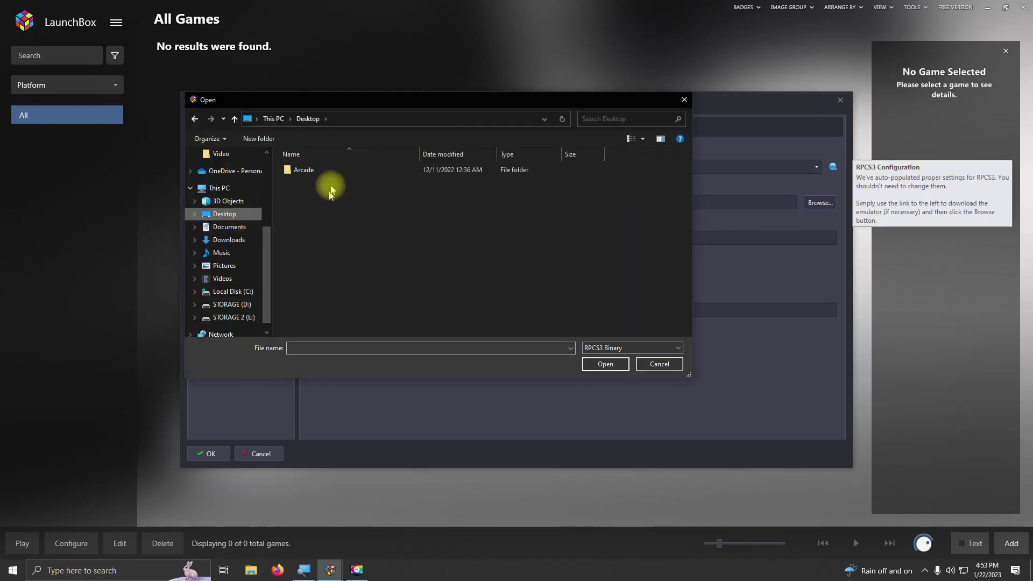
double_click(312, 170)
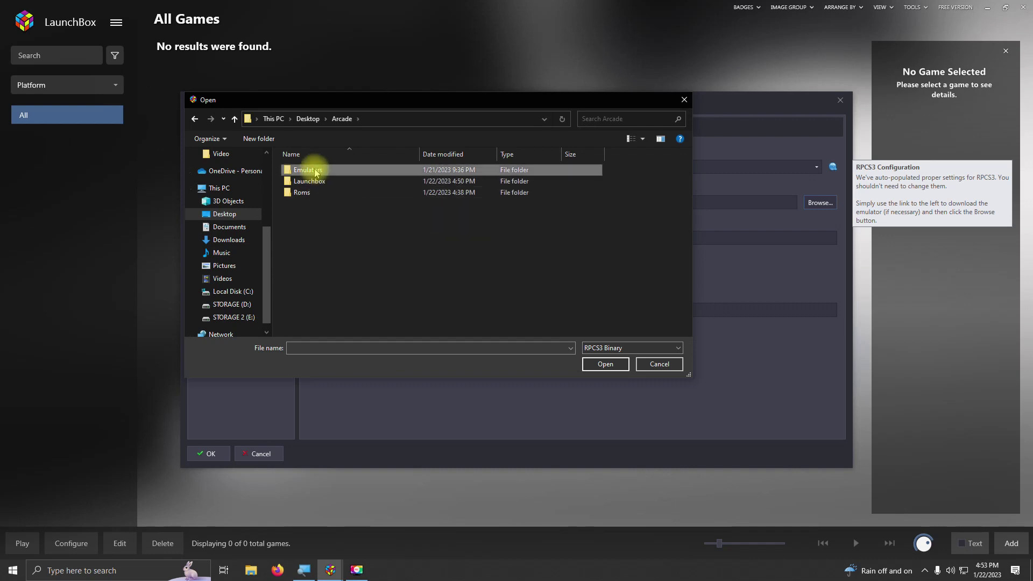
double_click(311, 170)
left_click(309, 176)
double_click(311, 171)
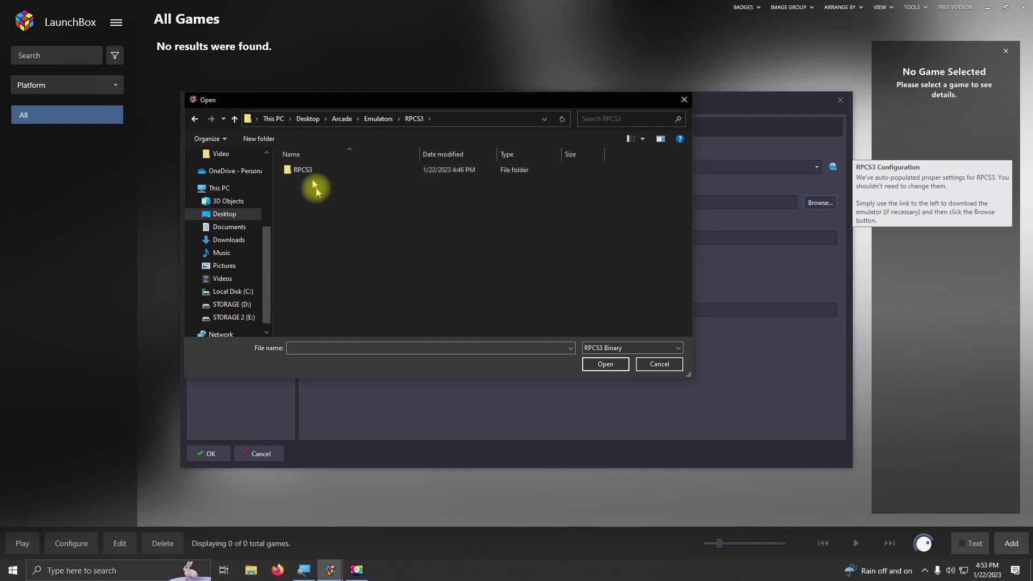
double_click(315, 169)
scroll(328, 231, "down", 5)
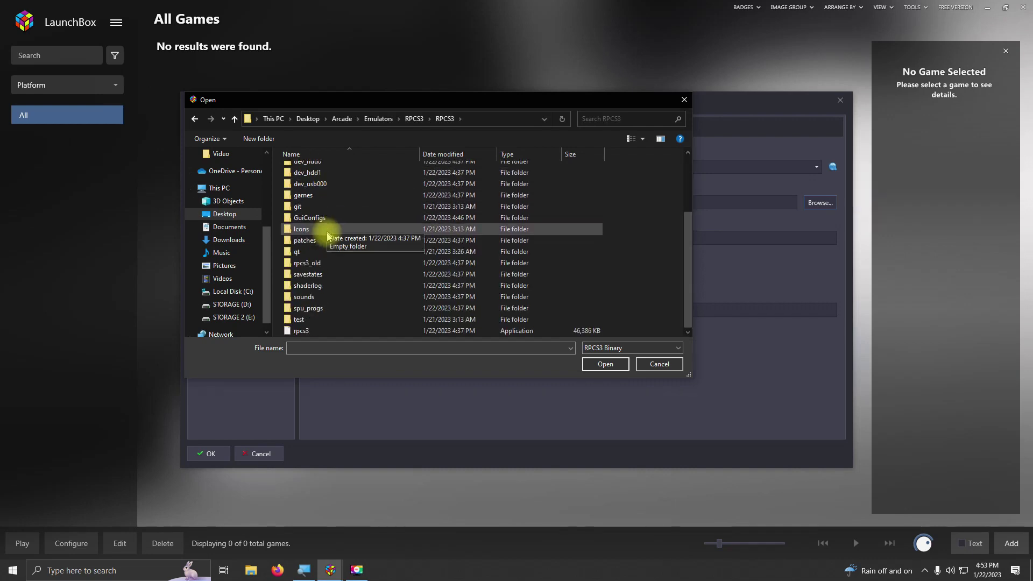
left_click(302, 331)
double_click(301, 331)
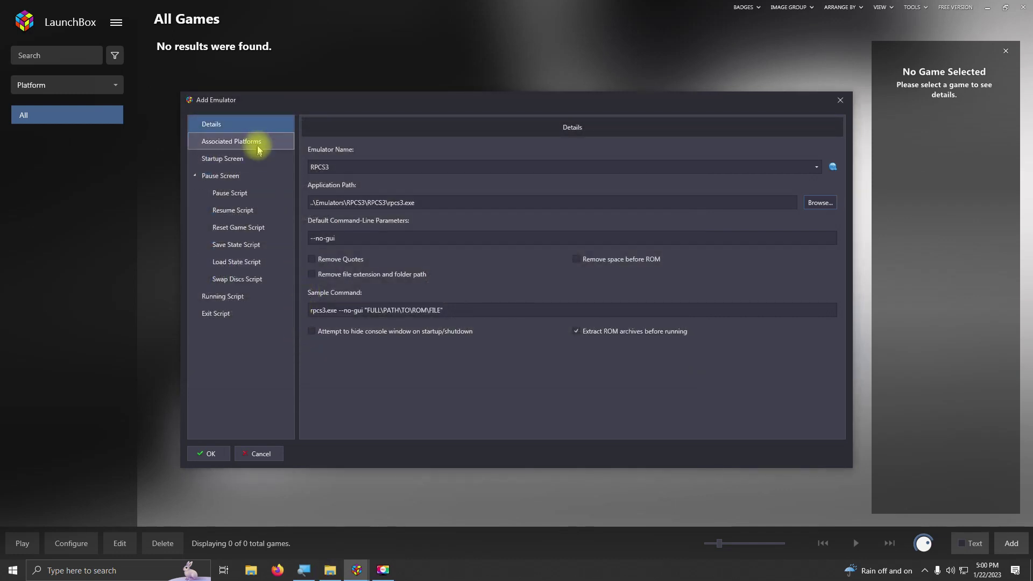
Check the associated platforms, add a running script that makes Esc close the {{{StartupEXE}}} process, and save the emulator.
left_click(255, 142)
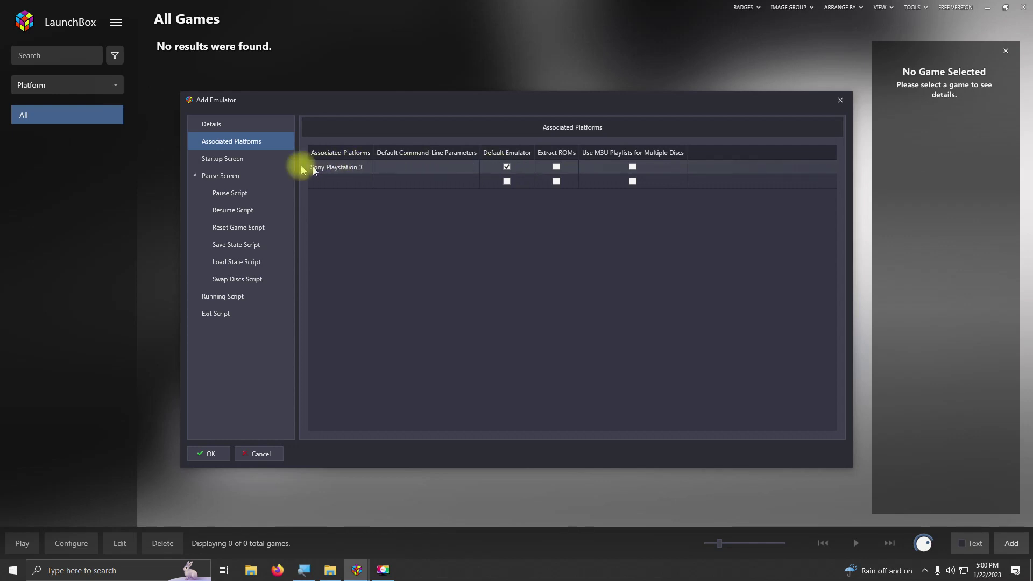
left_click(257, 295)
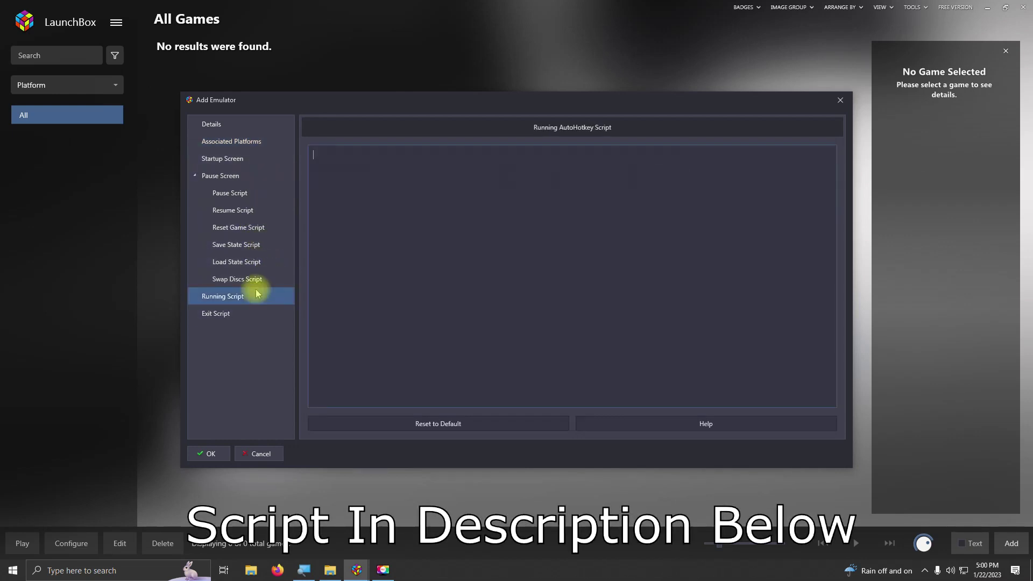
left_click(376, 243)
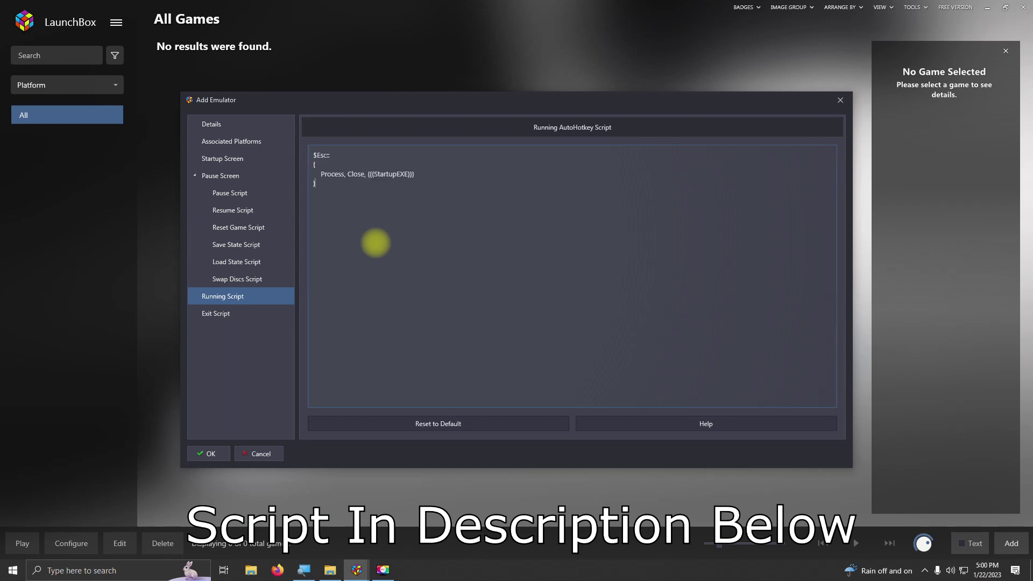
left_click(211, 453)
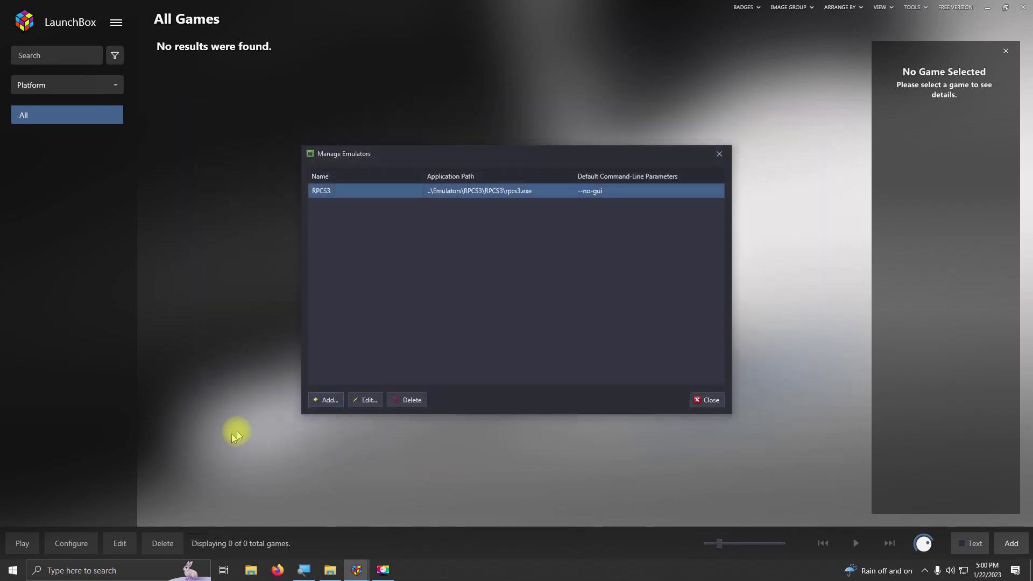
left_click(707, 401)
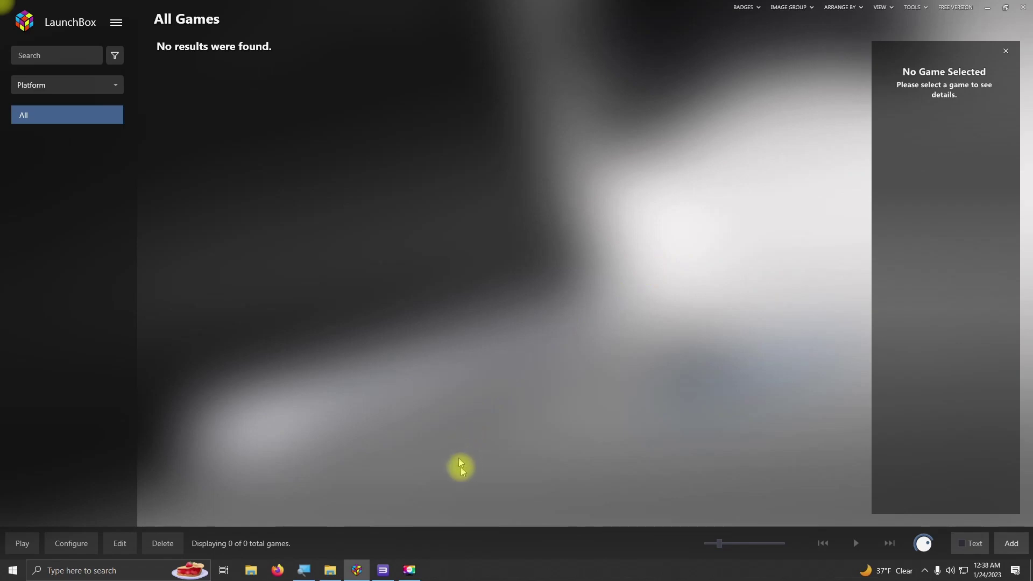
Switch to RPCS3, open the Ratchet & Clank install folder, and bring the EBOOT file from USRDIR into LaunchBox for import.
left_click(382, 570)
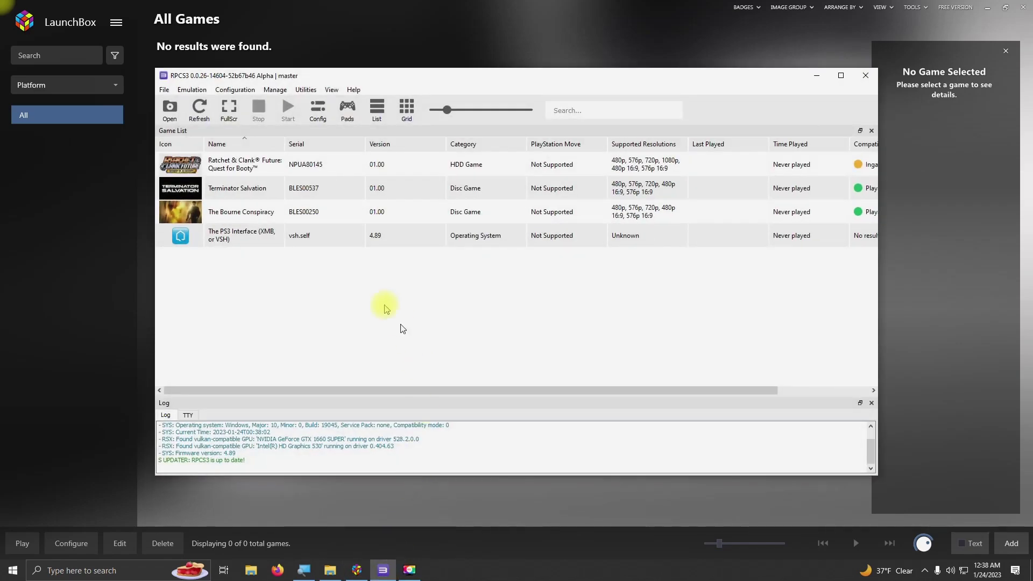
left_click_drag(354, 76, 464, 182)
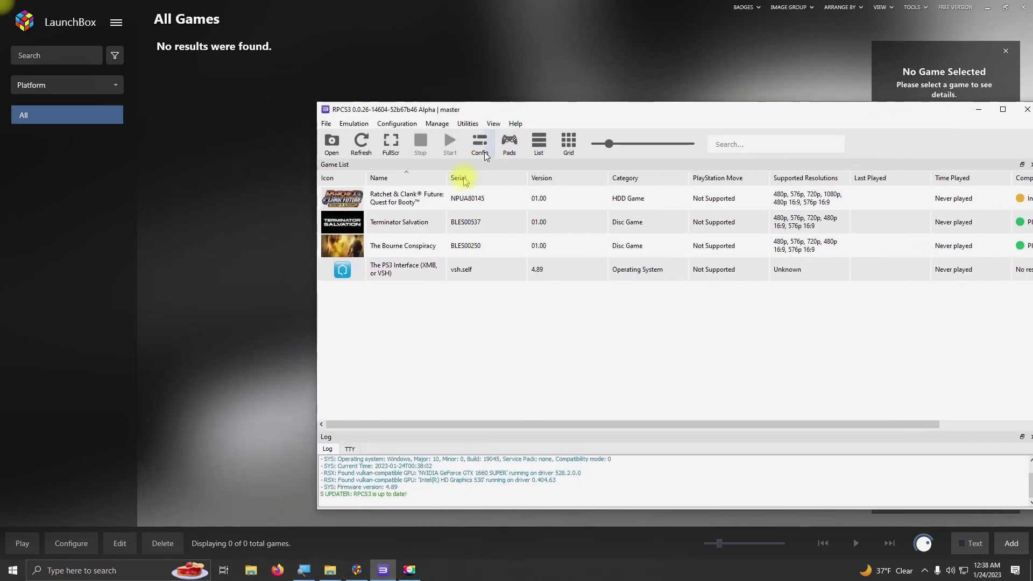
right_click(417, 203)
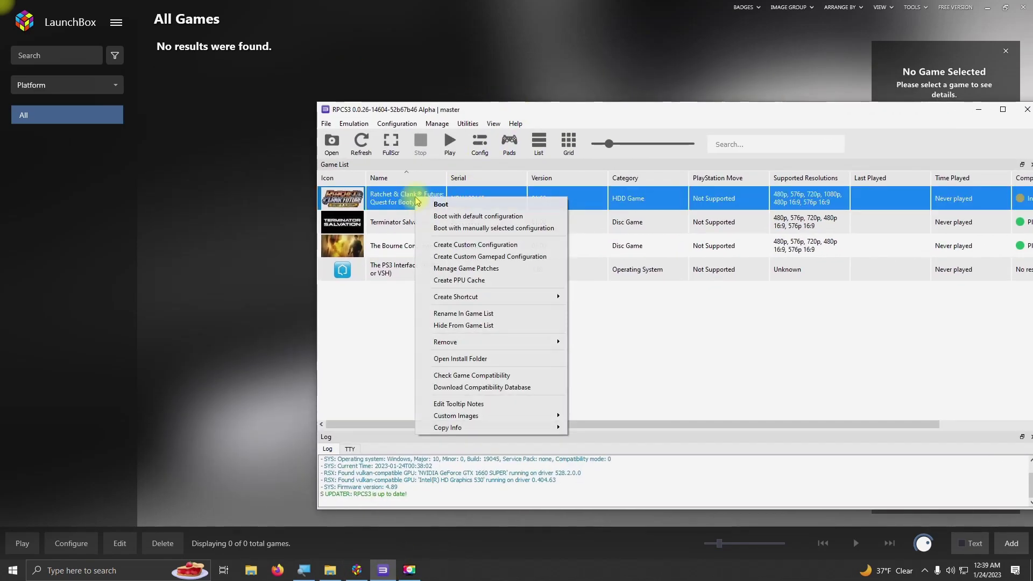
left_click(506, 359)
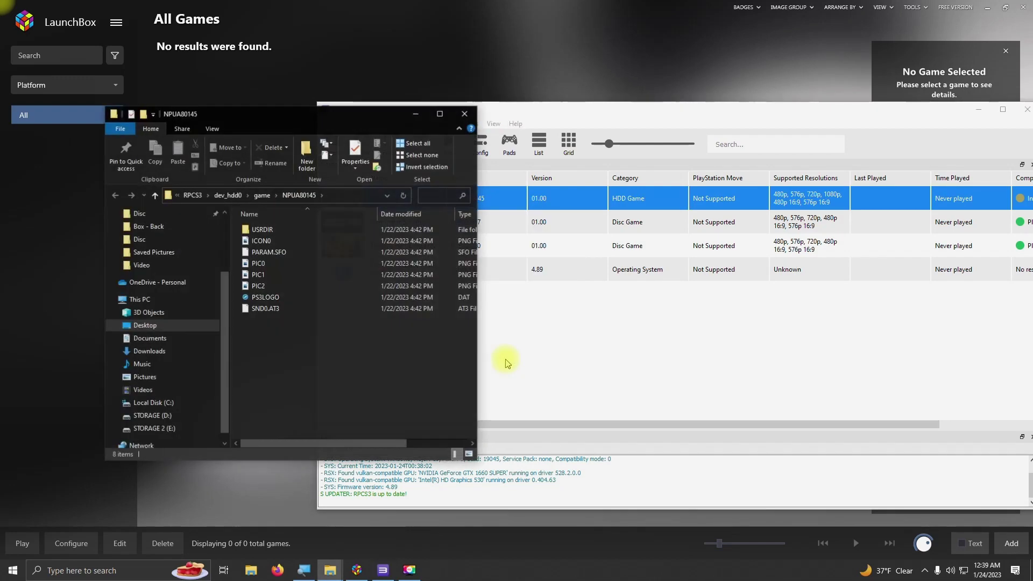
left_click_drag(284, 120, 528, 135)
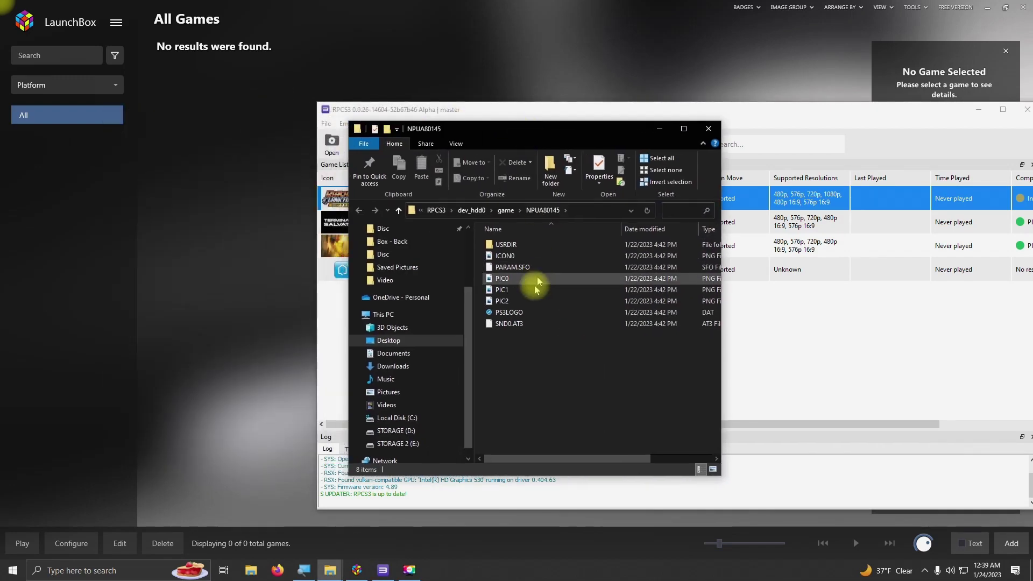
double_click(527, 246)
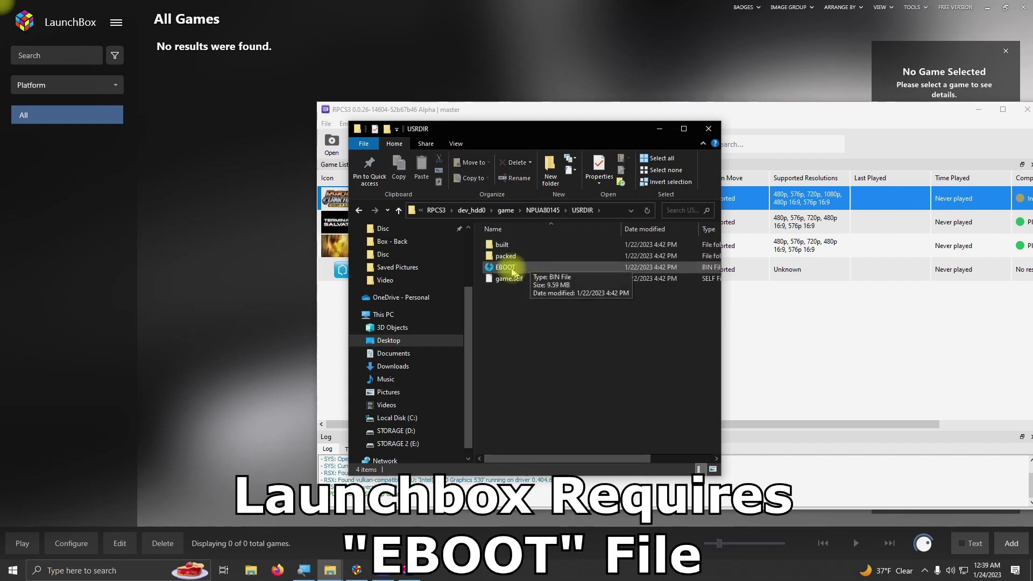
left_click_drag(507, 269, 237, 182)
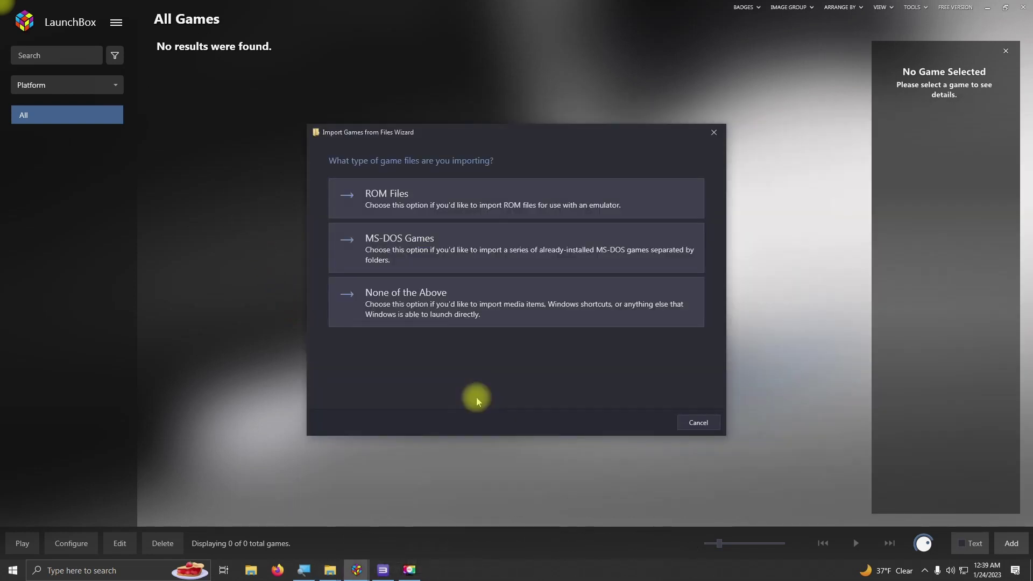
Set the import to ROM files for platform All, scraped as Sony Playstation 3, using RPCS3 and the files in their current location.
left_click(463, 200)
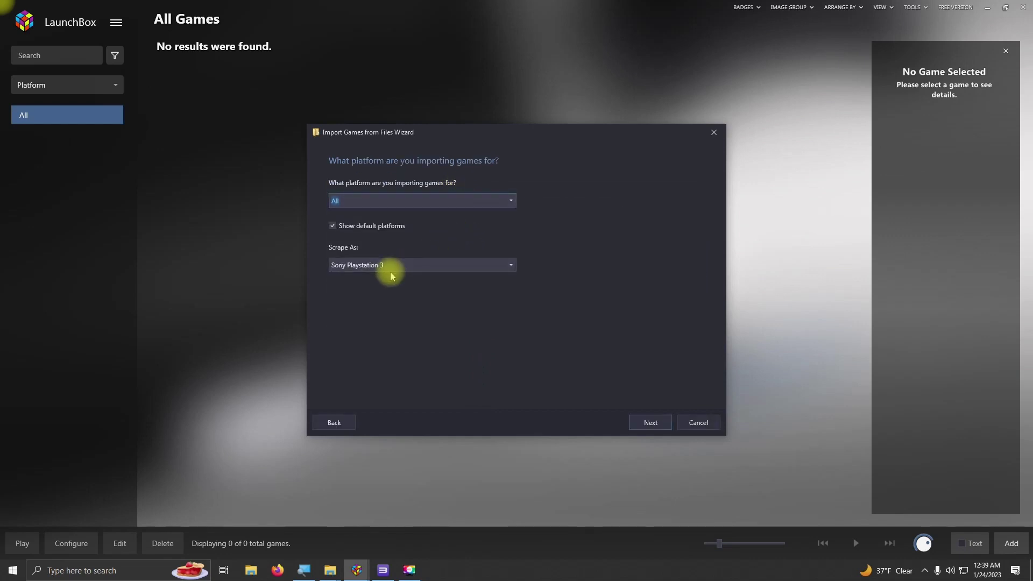
left_click(655, 423)
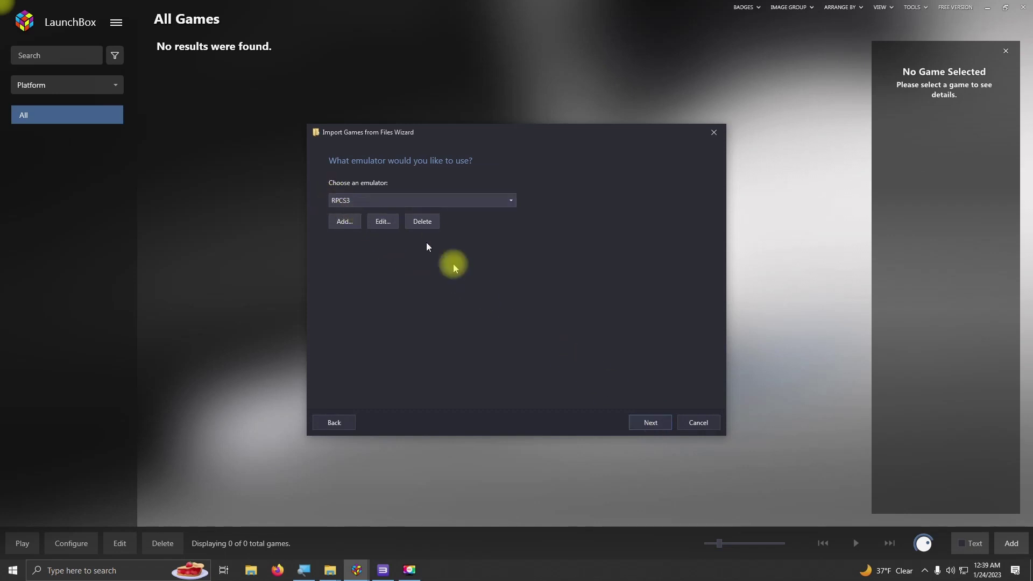
left_click(649, 424)
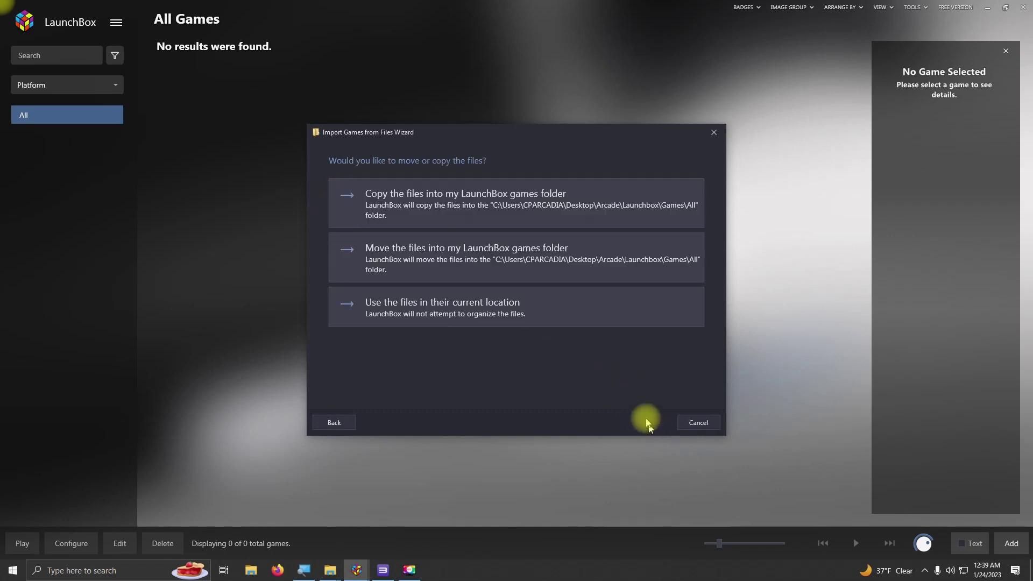
left_click(505, 317)
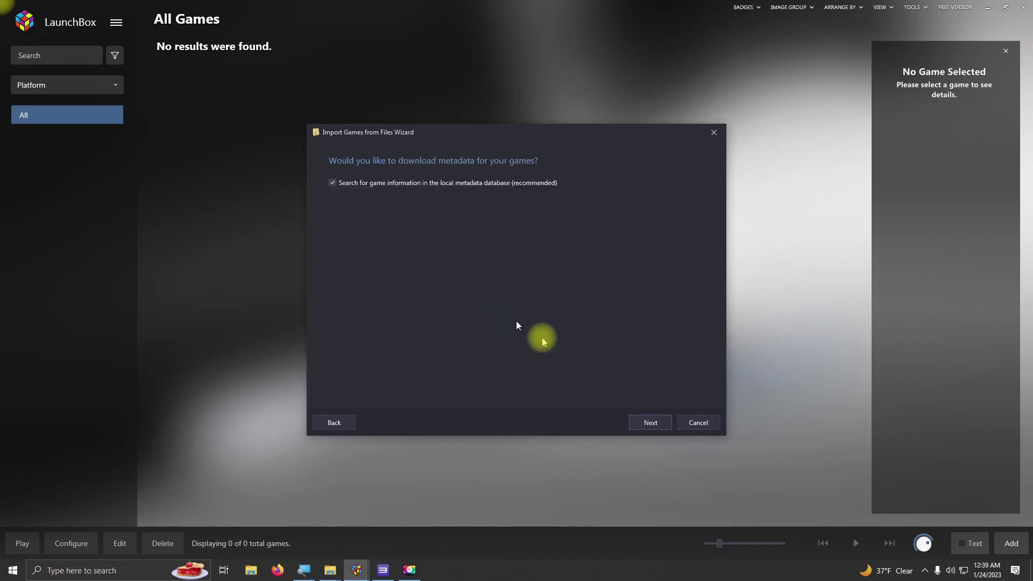
Keep the default metadata, image and custom options, skip EmuMovies, name the game Ratchet & Clank Future: Quest for Booty, and finish importing.
left_click(641, 421)
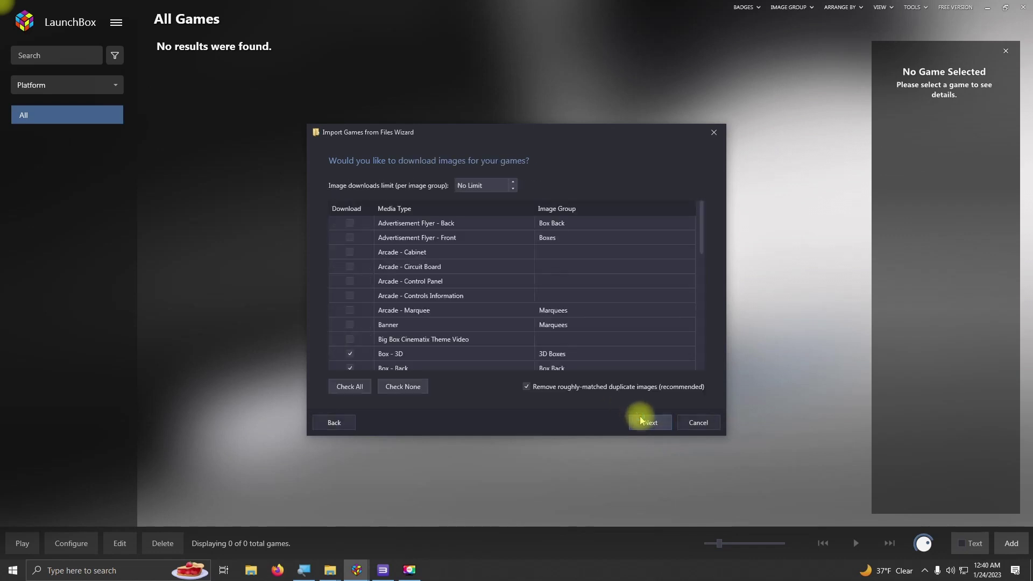
left_click(643, 422)
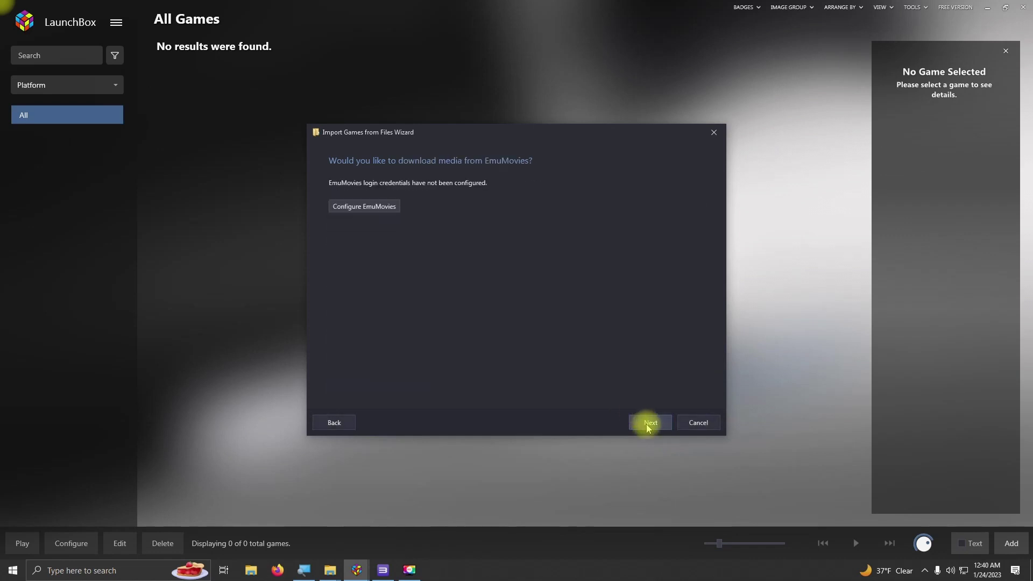
left_click(648, 425)
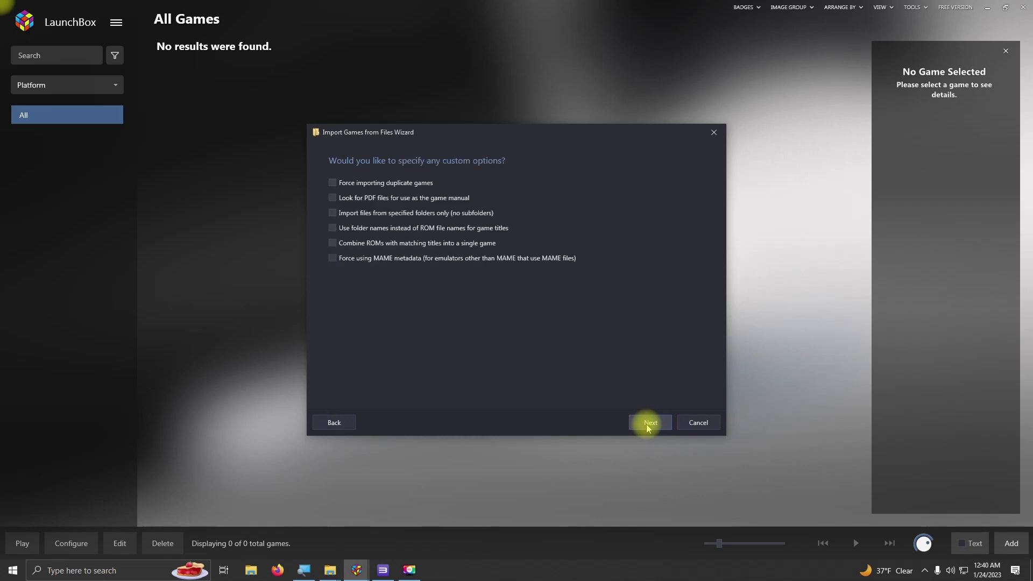
left_click(648, 423)
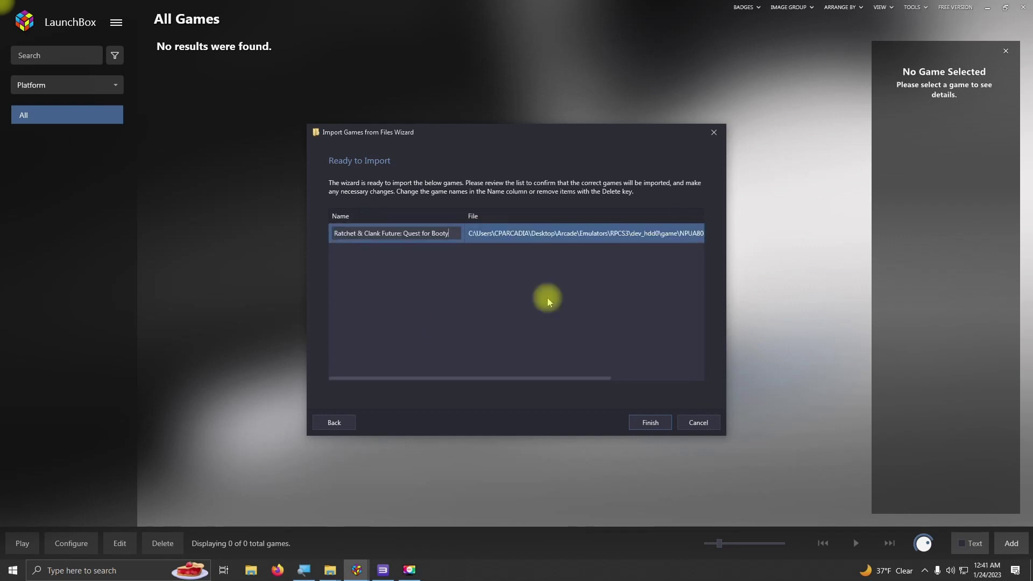
left_click(650, 422)
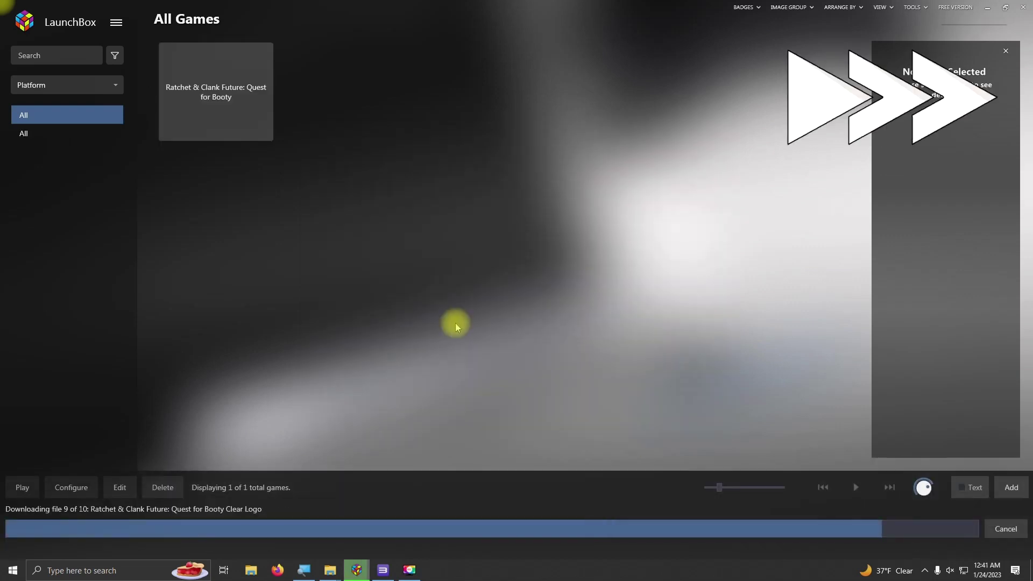
key("XF86AudioMute")
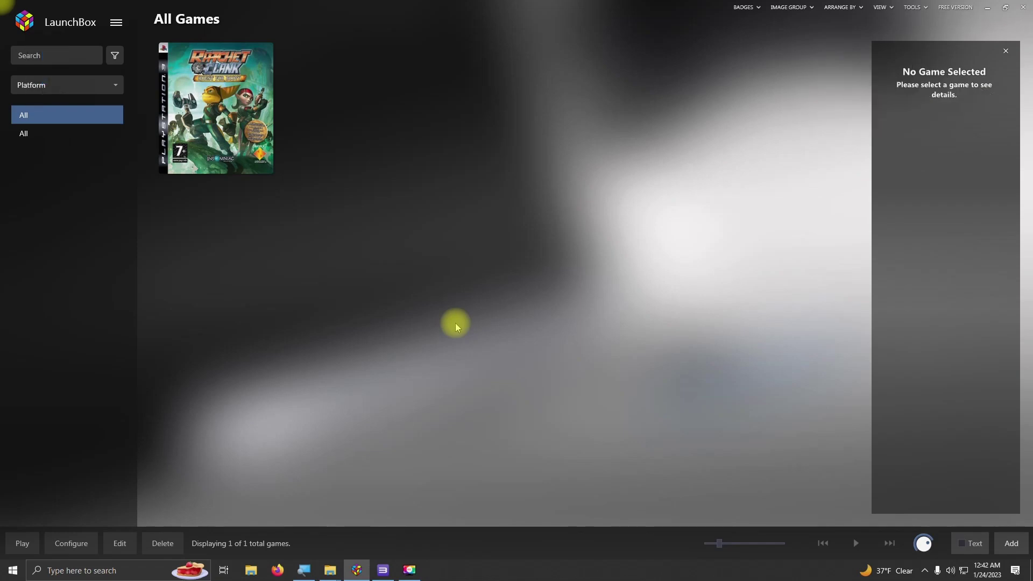
Switch to RPCS3, open the Terminator Salvation folder, and bring its EBOOT file from USRDIR into LaunchBox for import.
left_click(382, 570)
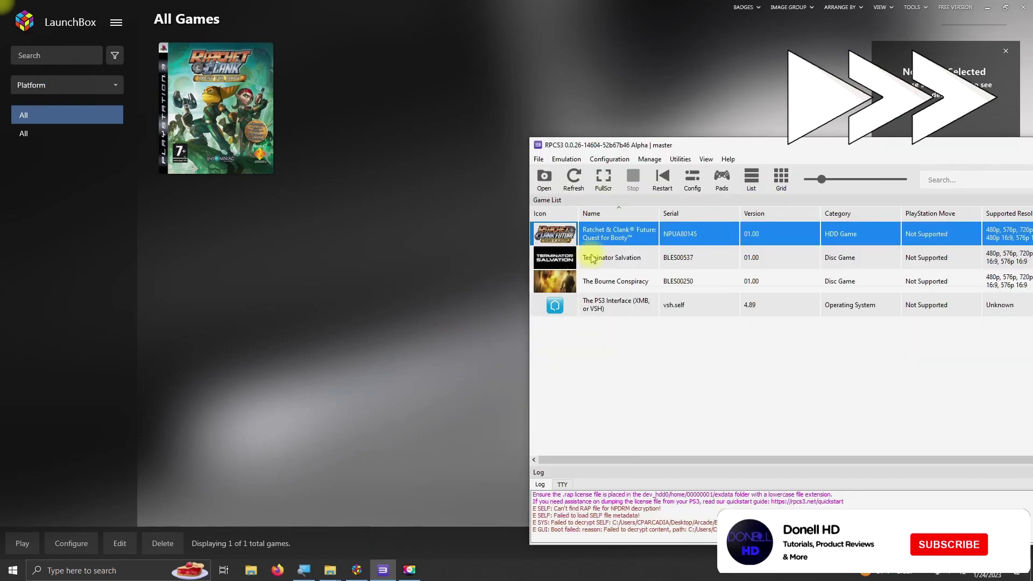
left_click(592, 258)
left_click_drag(527, 284, 346, 323)
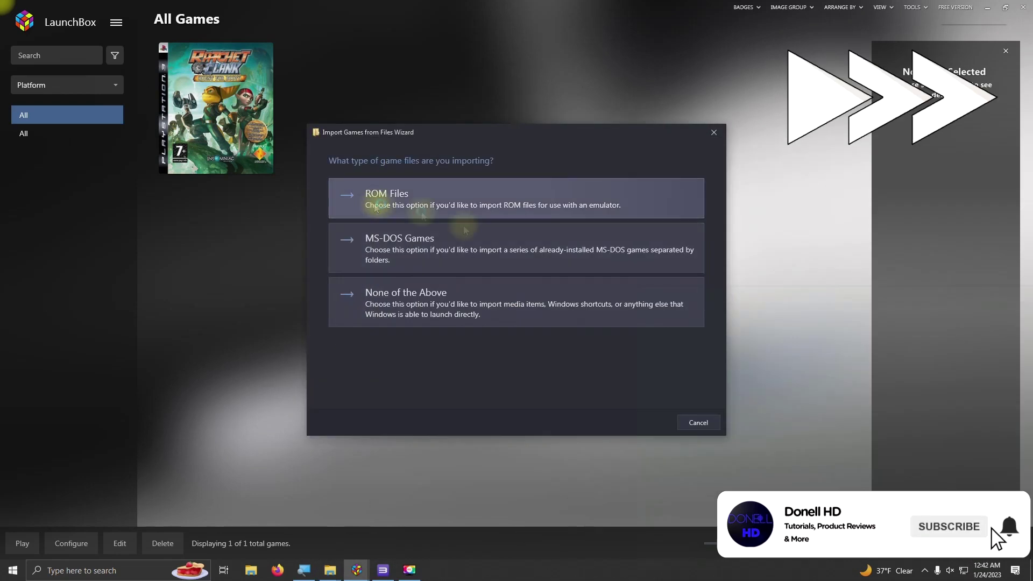
Import the EBOOT file as a ROM with the wizard's default options, naming the game Terminator Salvation.
left_click(420, 196)
left_click(649, 421)
left_click(648, 423)
left_click(648, 422)
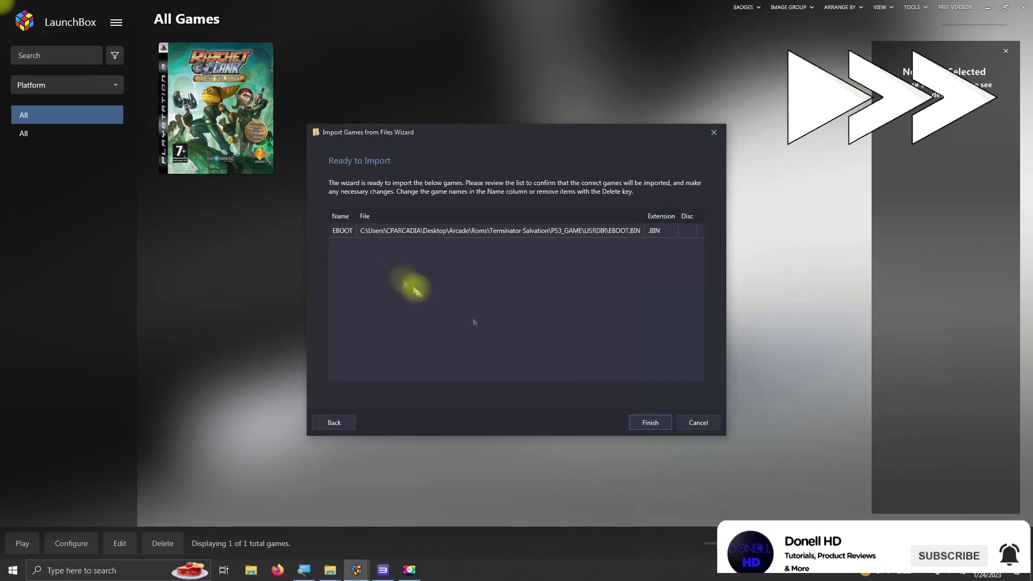
left_click(359, 243)
left_click(360, 243)
left_click(650, 423)
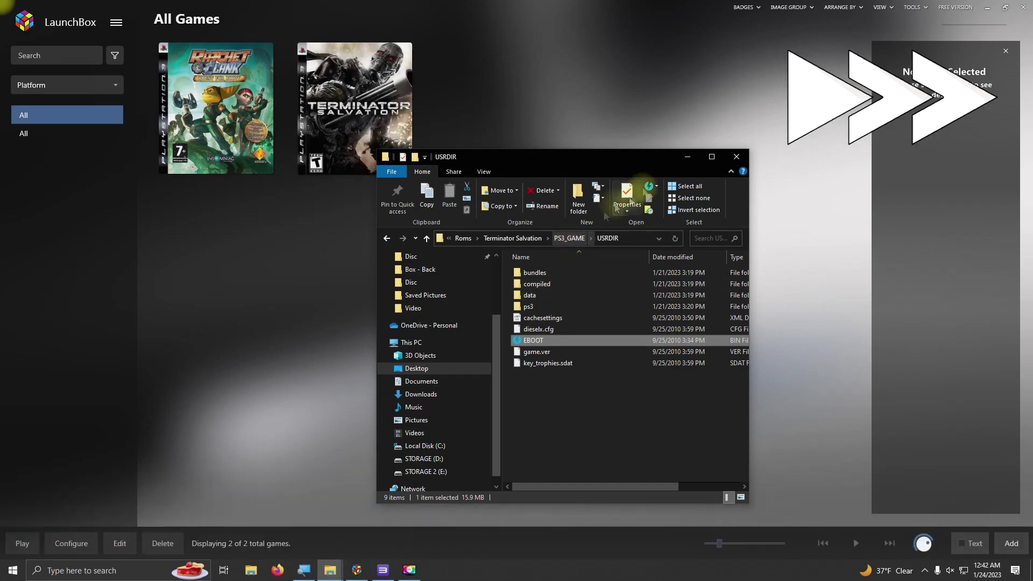
Close the Terminator Salvation folder, open The Bourne Conspiracy's folder from RPCS3, and bring the EBOOT file from USRDIR into LaunchBox.
left_click(740, 161)
left_click(383, 570)
right_click(610, 283)
left_click(642, 443)
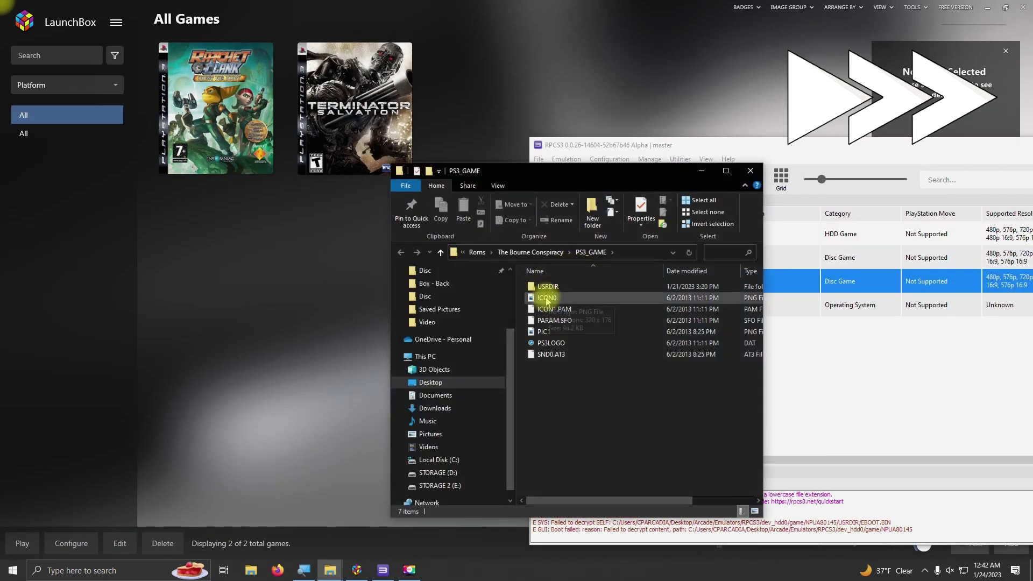
double_click(547, 289)
left_click_drag(546, 289, 342, 323)
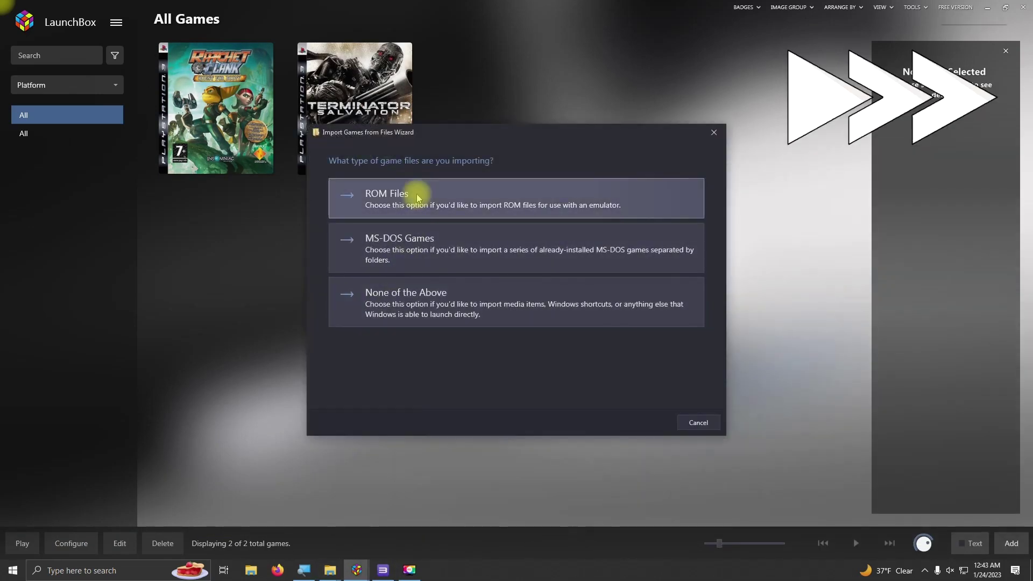
Import the EBOOT file as a ROM with the default wizard options under the name The Bourne Conspiracy, and dismiss the leftover folder window.
left_click(417, 194)
left_click(649, 423)
left_click(648, 422)
left_click(649, 422)
left_click(649, 422)
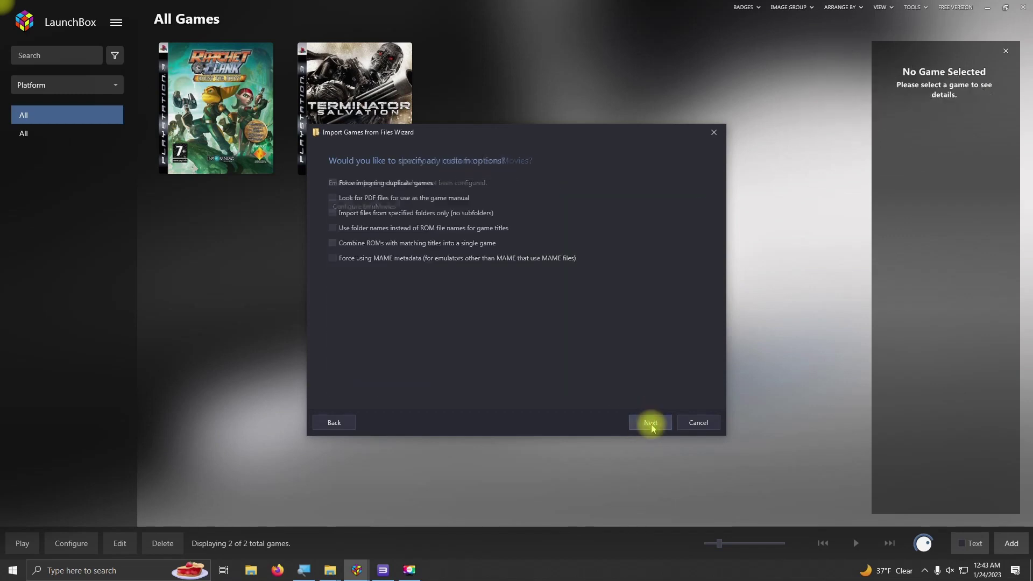
left_click(649, 423)
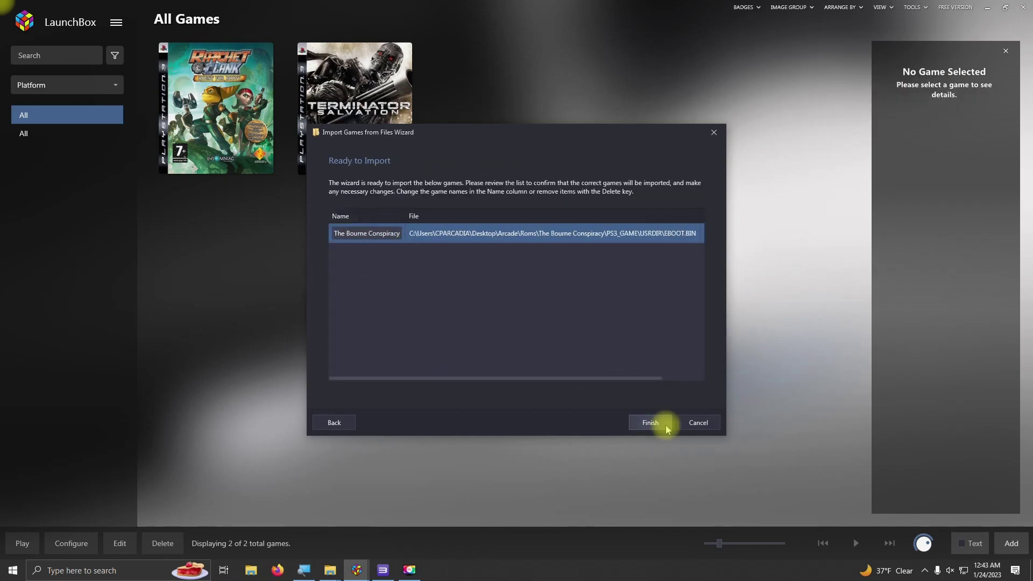
left_click(650, 423)
left_click(699, 174)
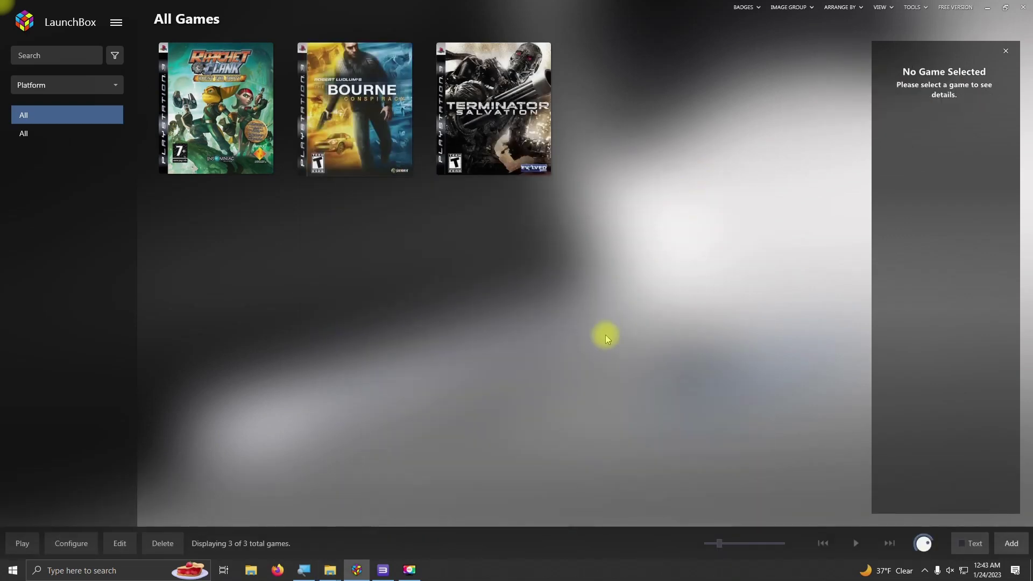